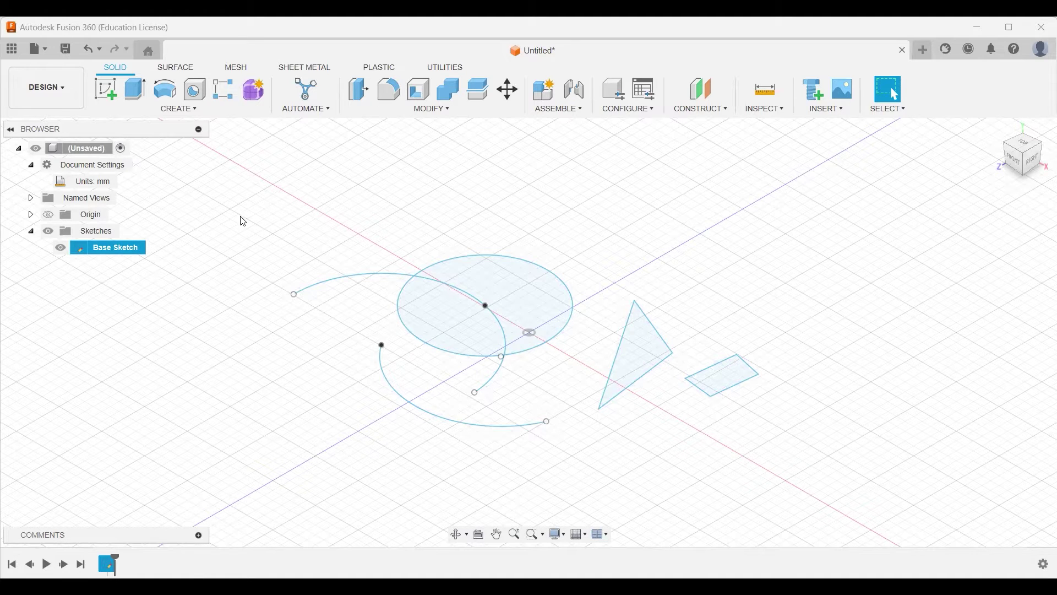
Open Base Sketch and delete the old circle, arcs, triangle and quadrilateral
double_click(80, 248)
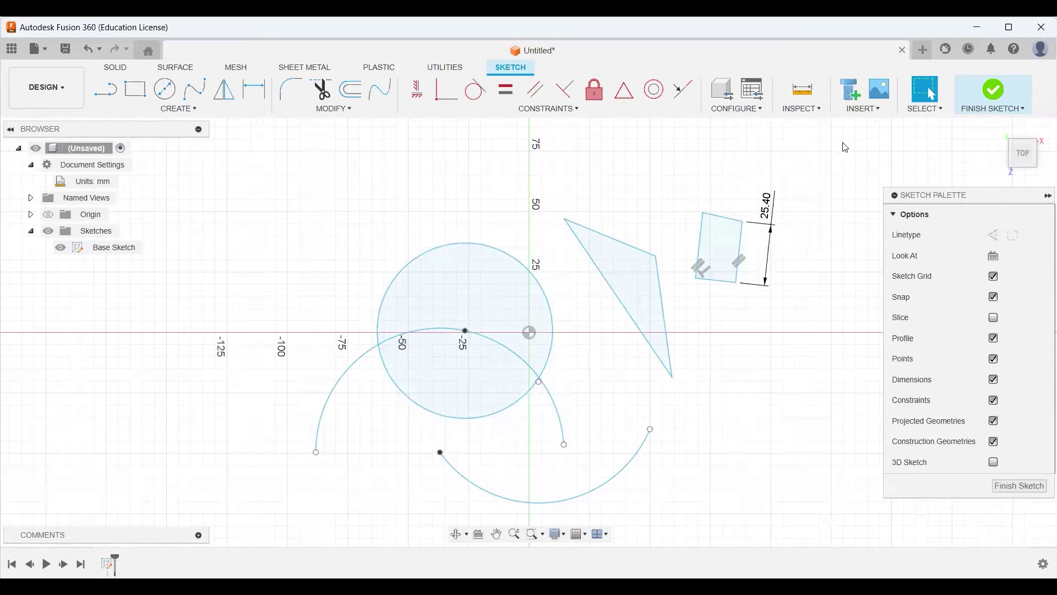
mouse_move(844, 145)
mouse_down()
mouse_move(679, 283)
mouse_move(508, 402)
mouse_move(272, 503)
mouse_move(255, 522)
mouse_up()
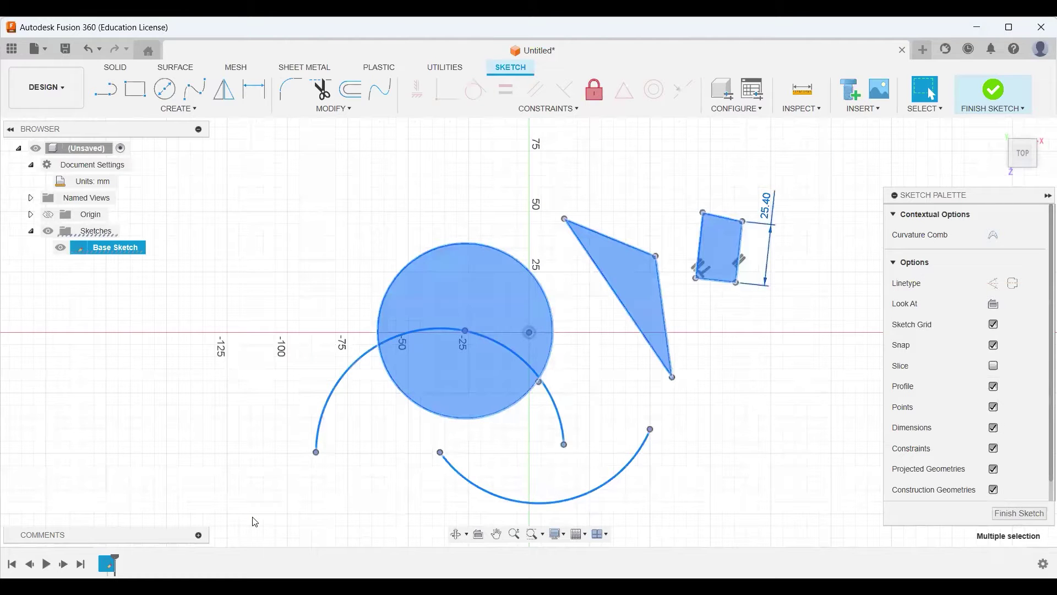
key(Delete)
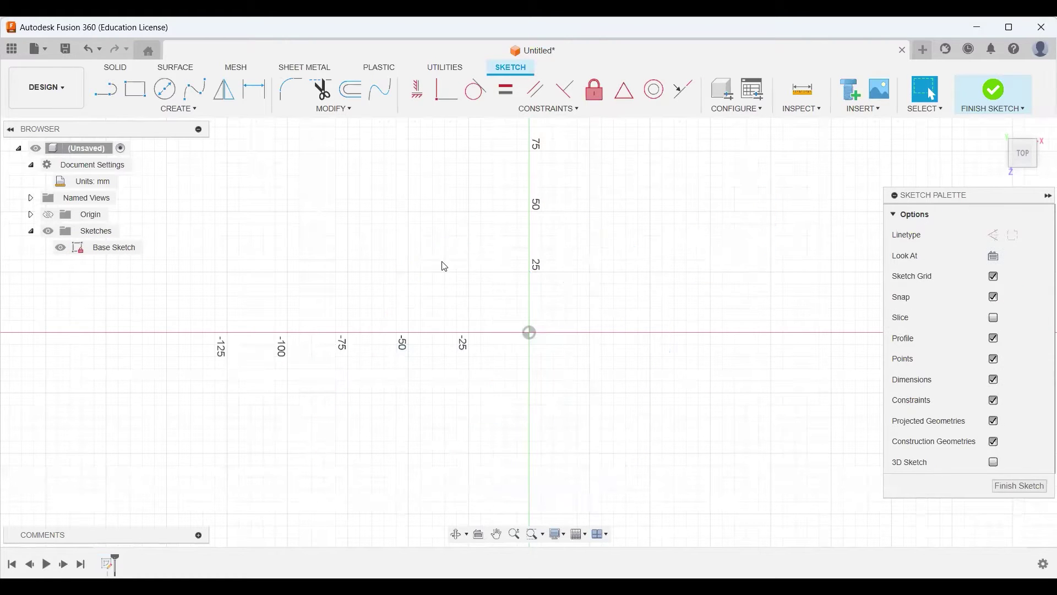
scroll(445, 267, down, 5)
scroll(444, 266, up, 2)
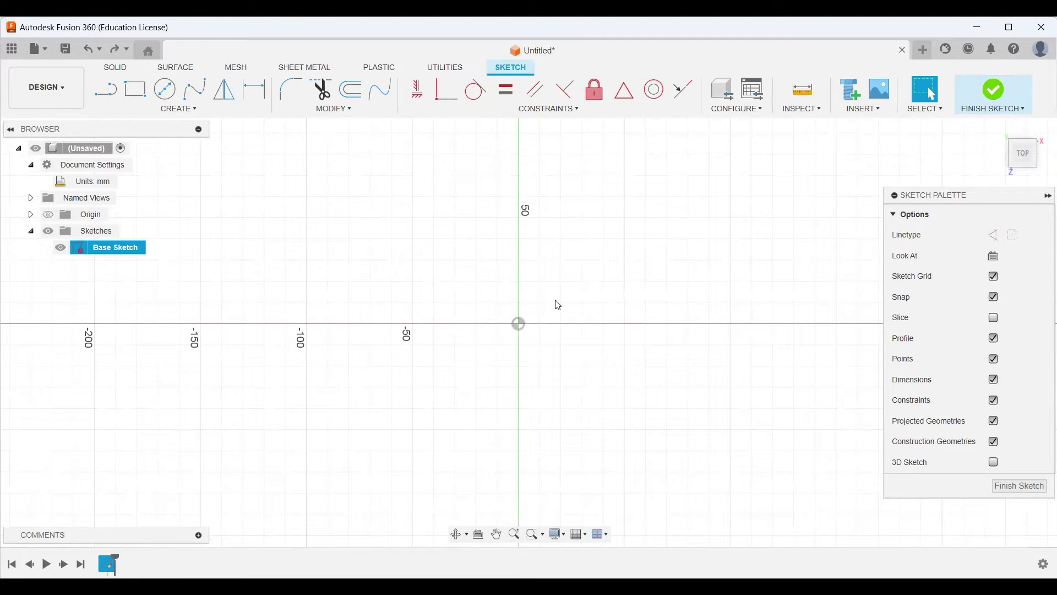
Draw a closed four-sided line outline around the sketch origin
click(186, 111)
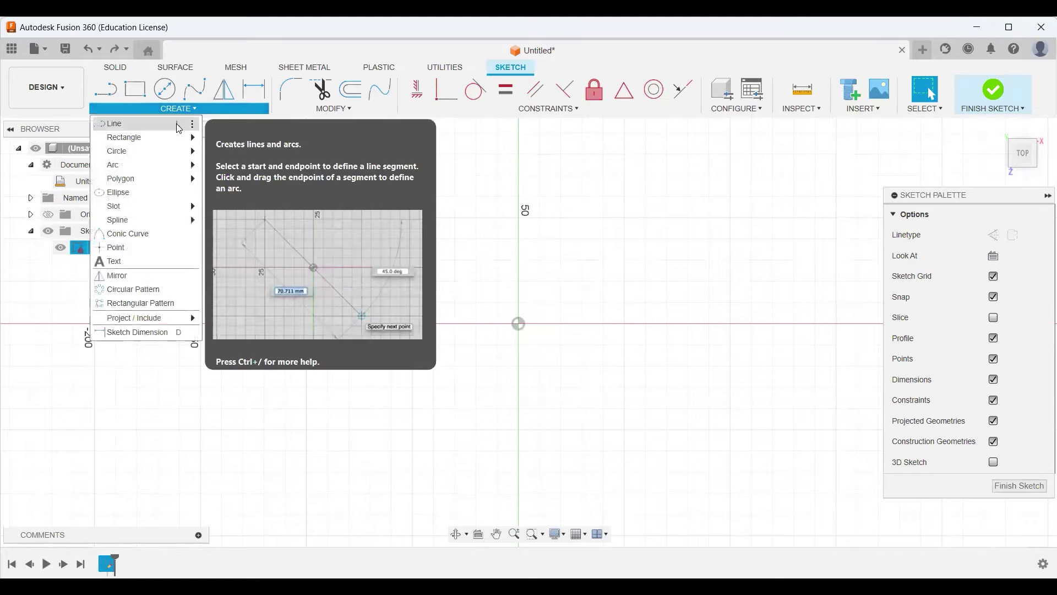
click(179, 129)
click(307, 239)
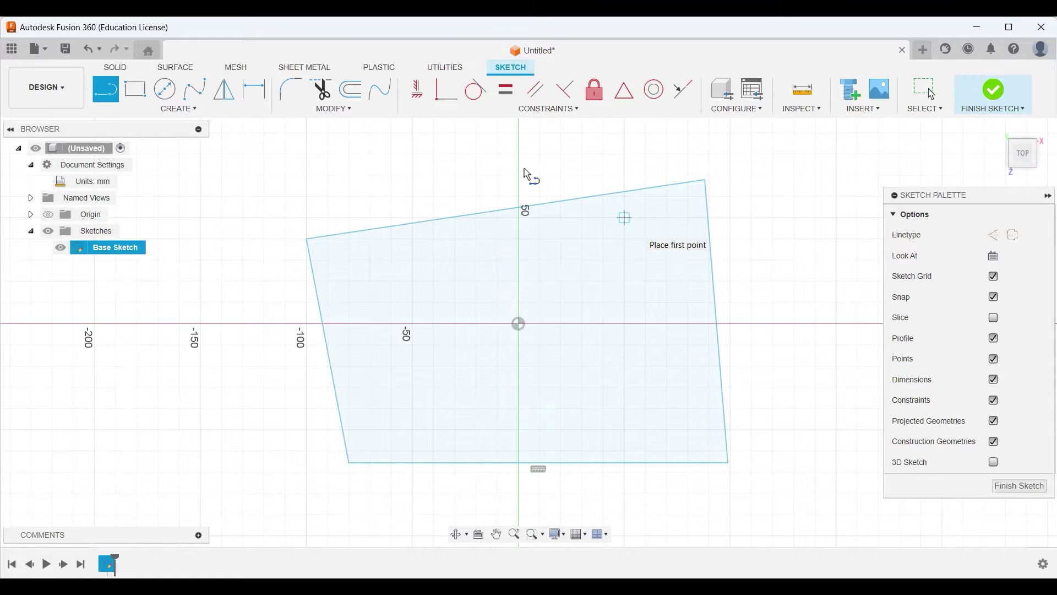
key(Escape)
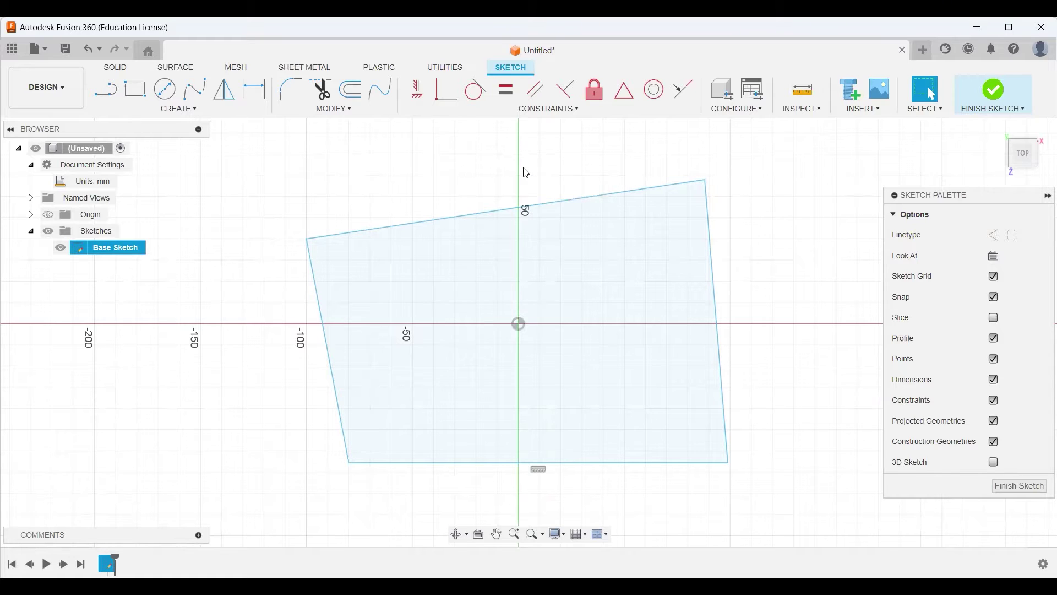
Make the top line horizontal and both side edges vertical
click(543, 209)
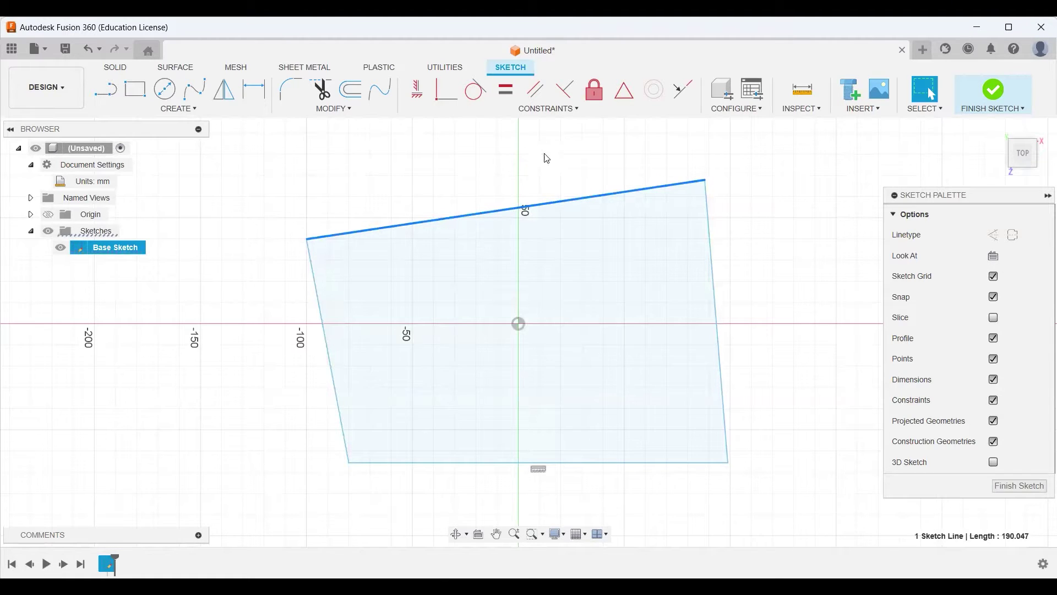
click(419, 93)
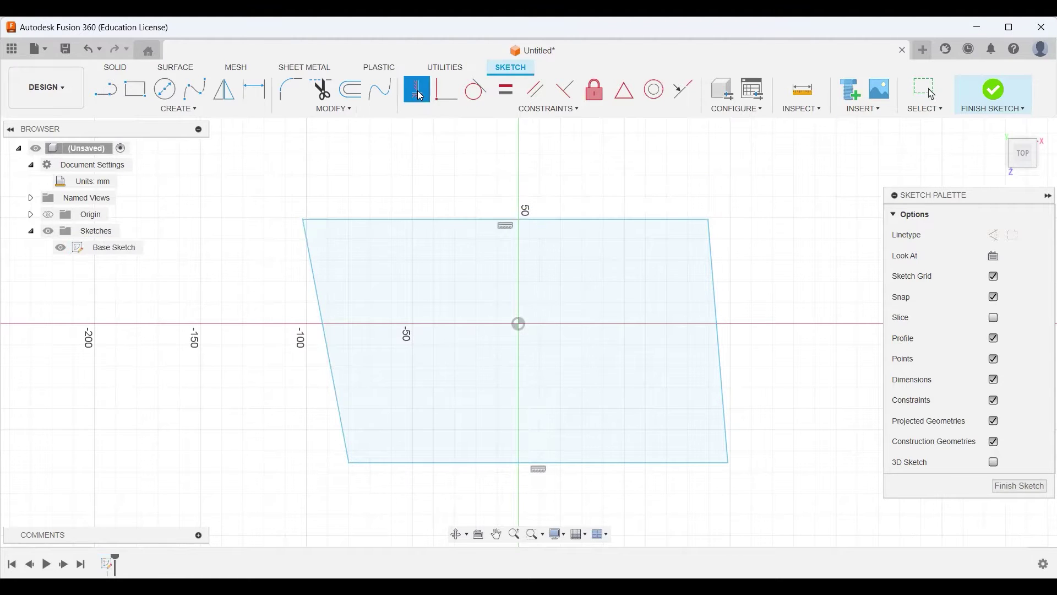
click(714, 280)
click(316, 287)
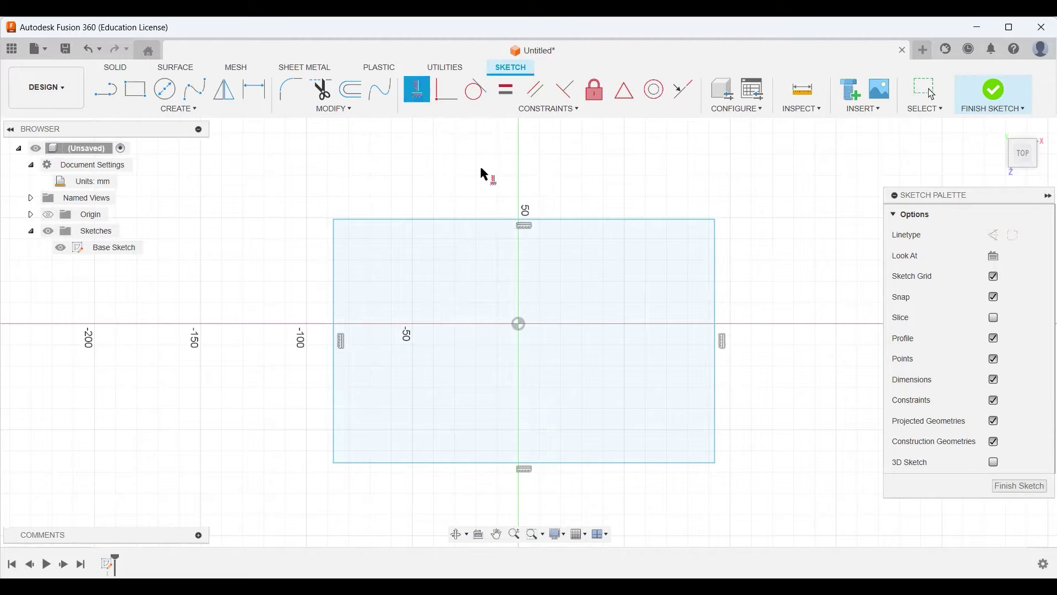
key(Escape)
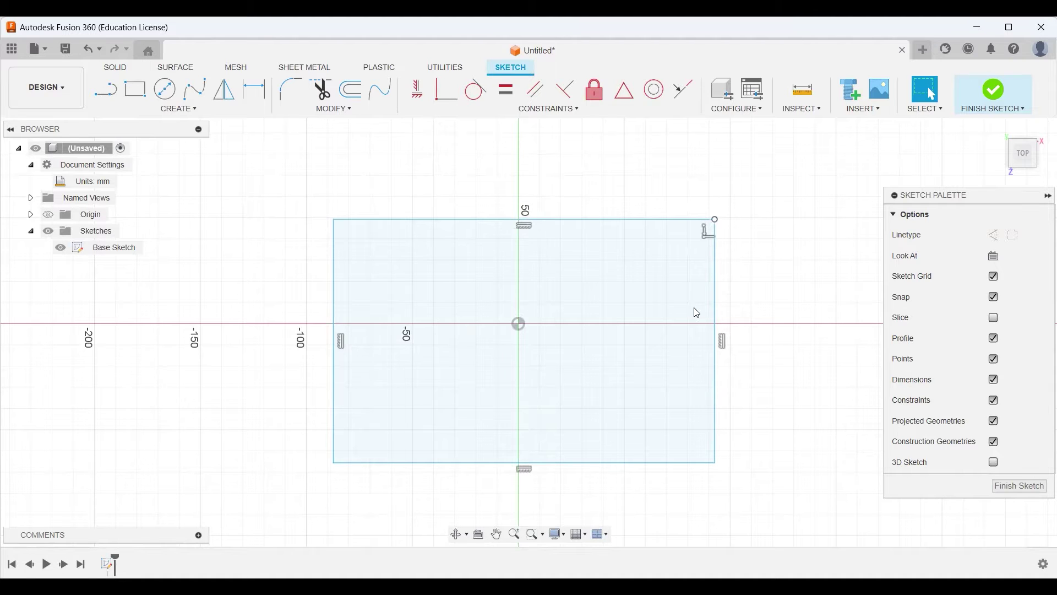
Resize the rectangle from its top-right corner and select the right edge's vertical constraint
mouse_move(715, 219)
mouse_down()
mouse_move(677, 193)
mouse_move(741, 198)
mouse_up()
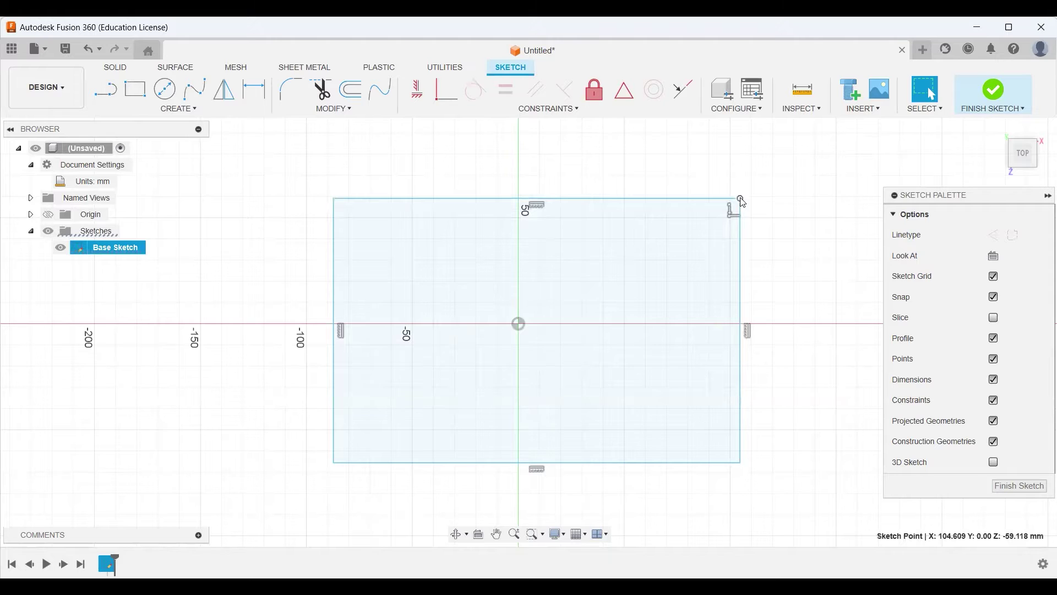
drag(743, 202, 615, 198)
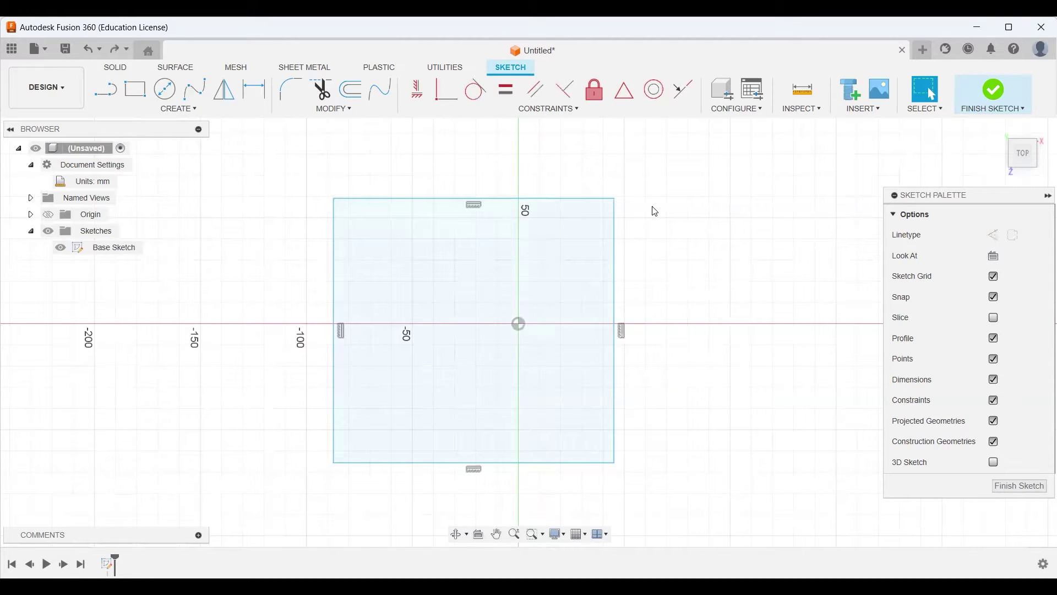
click(615, 255)
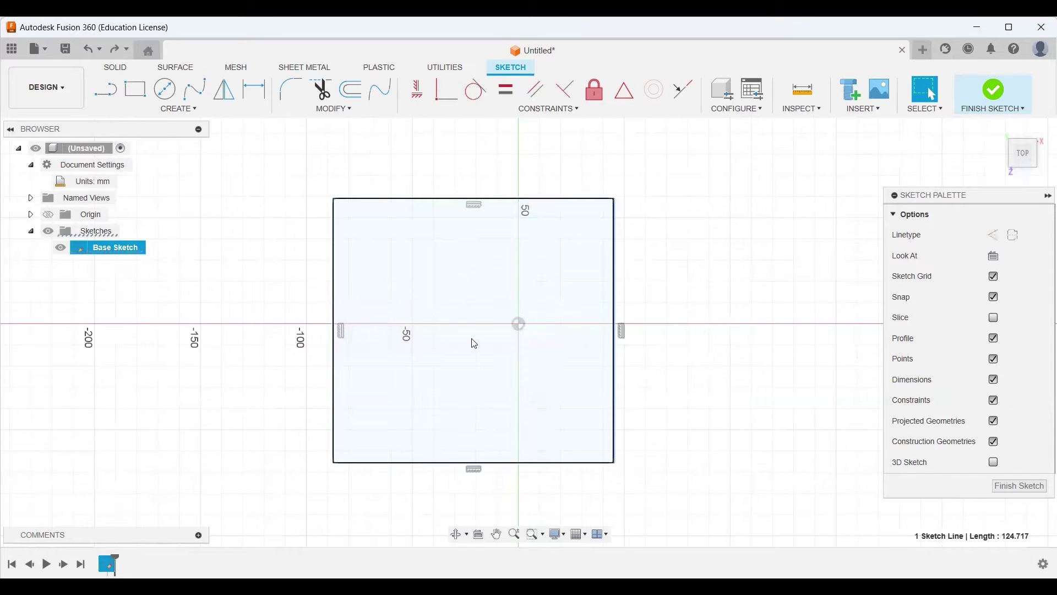
click(685, 329)
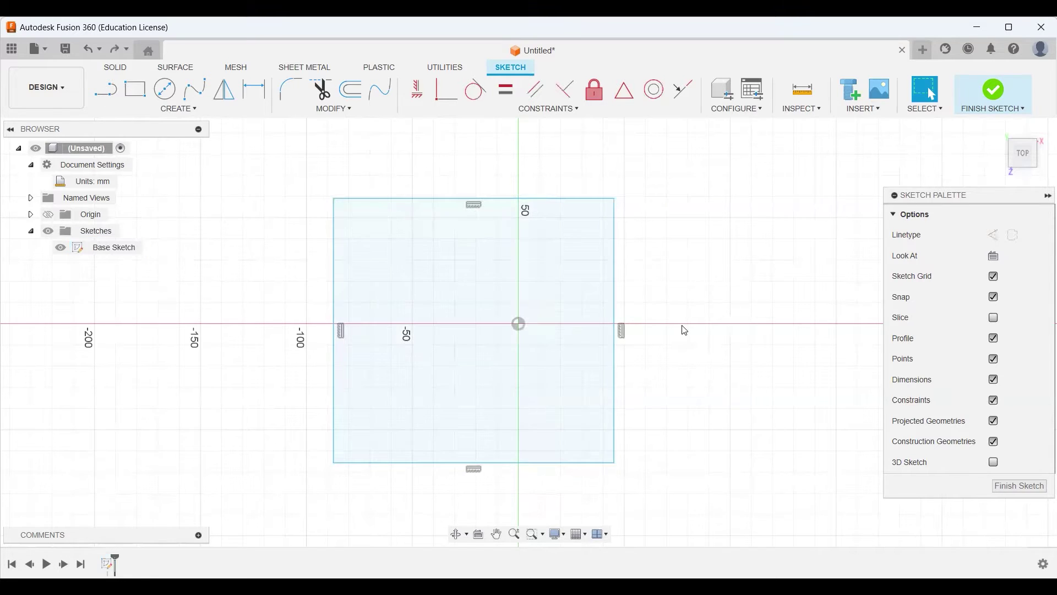
click(615, 329)
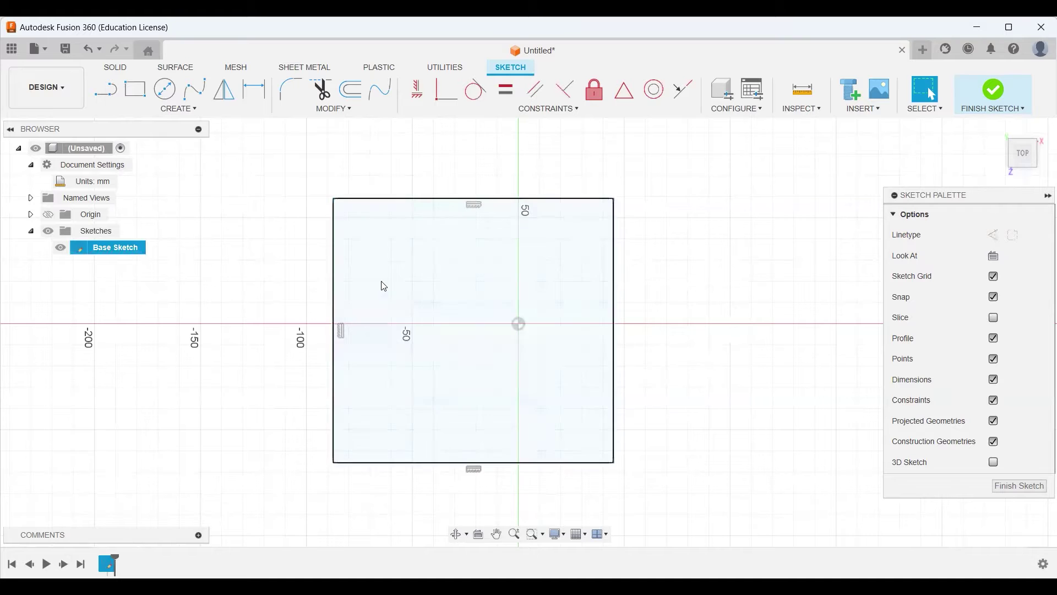
Replace both vertical side constraints with a Parallel constraint on the side edges
click(342, 330)
key(Delete)
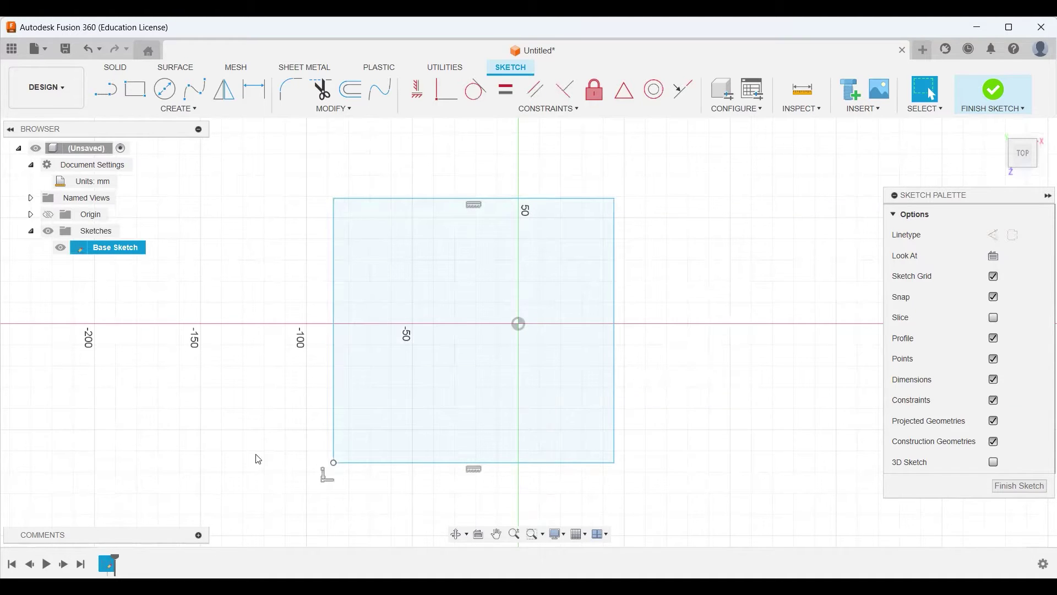
drag(616, 463, 519, 429)
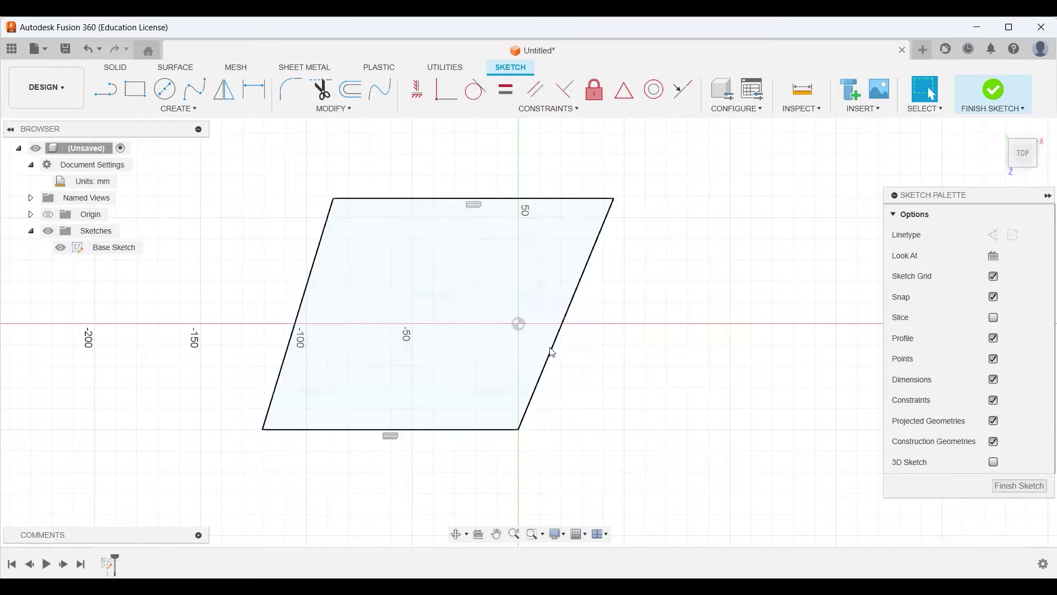
click(553, 354)
click(301, 306)
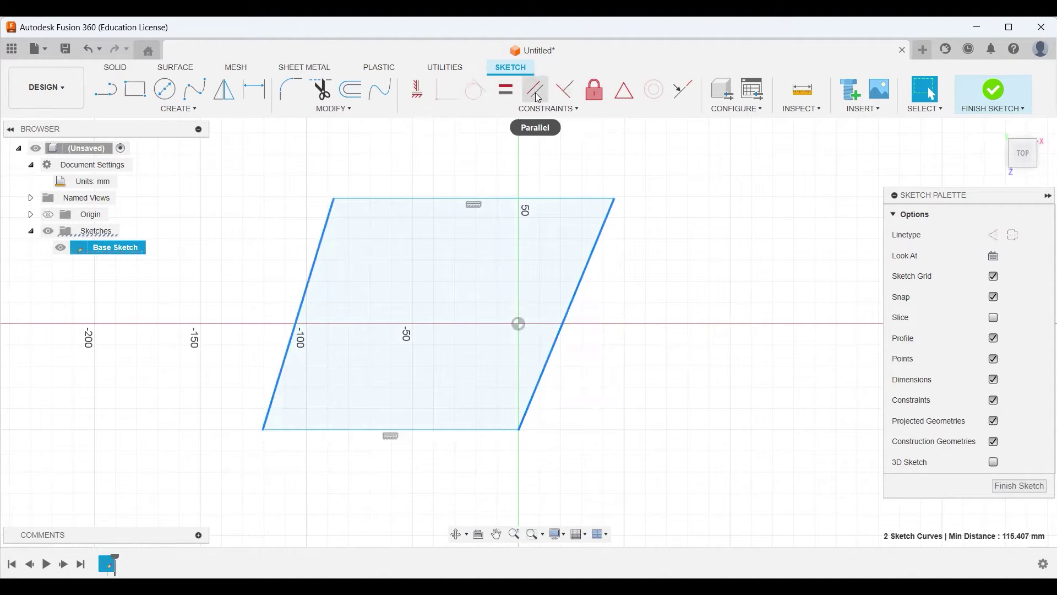
click(536, 93)
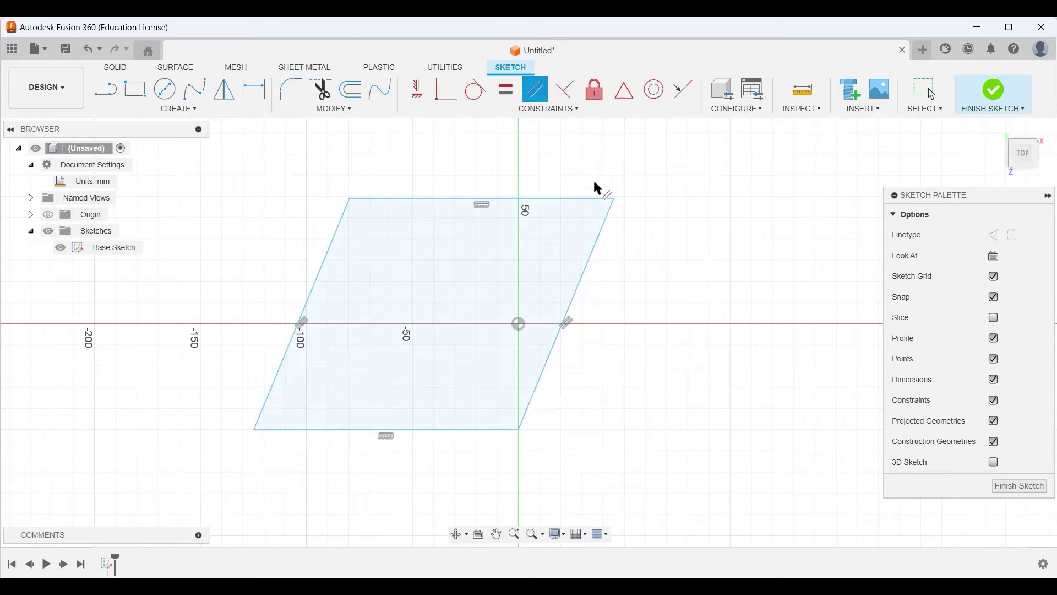
key(Escape)
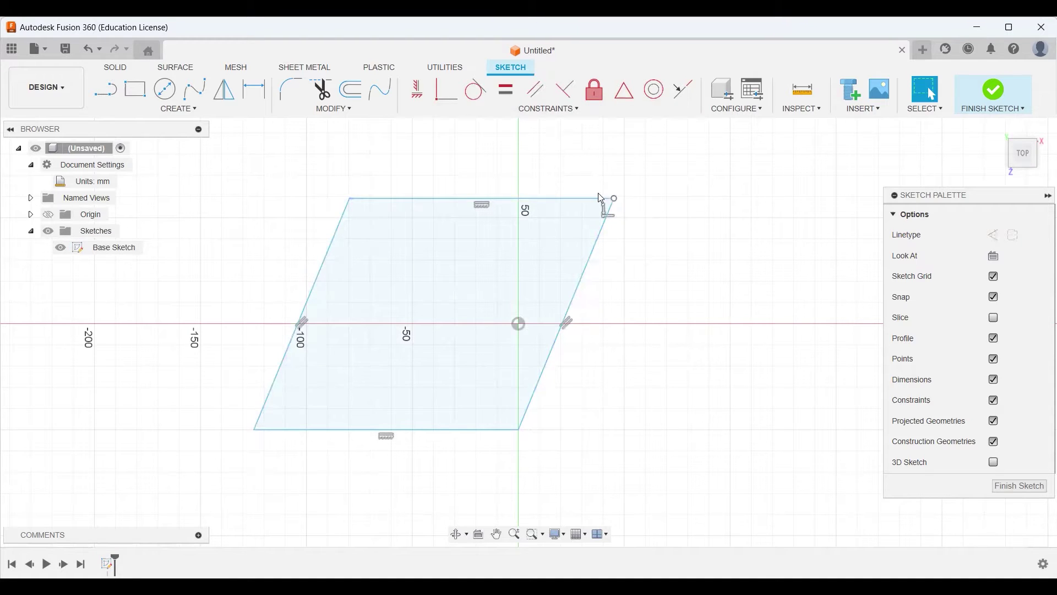
Make the left and bottom edges perpendicular
drag(479, 194, 695, 221)
click(479, 190)
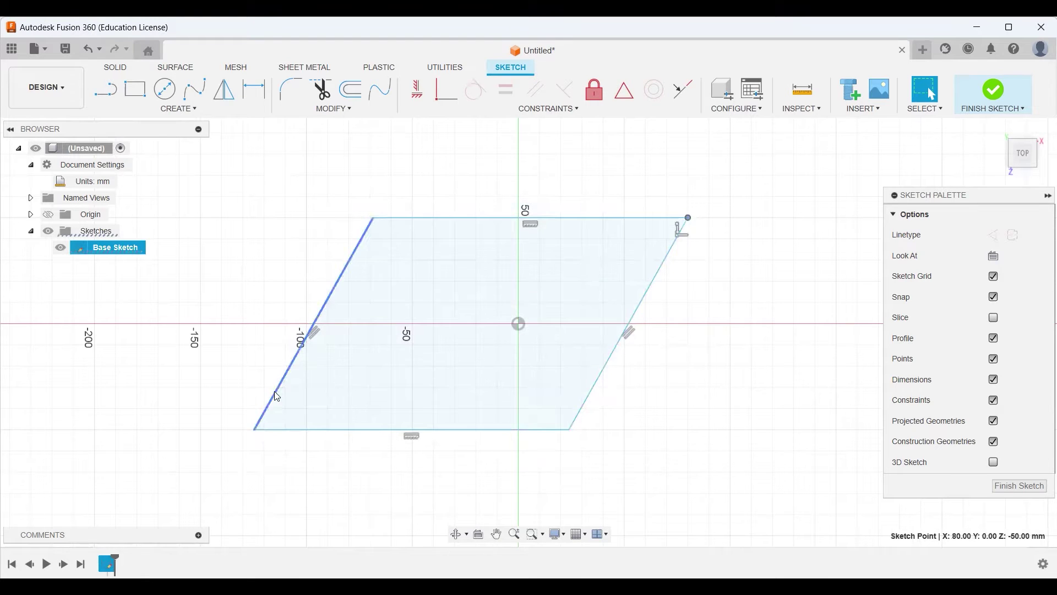
click(266, 403)
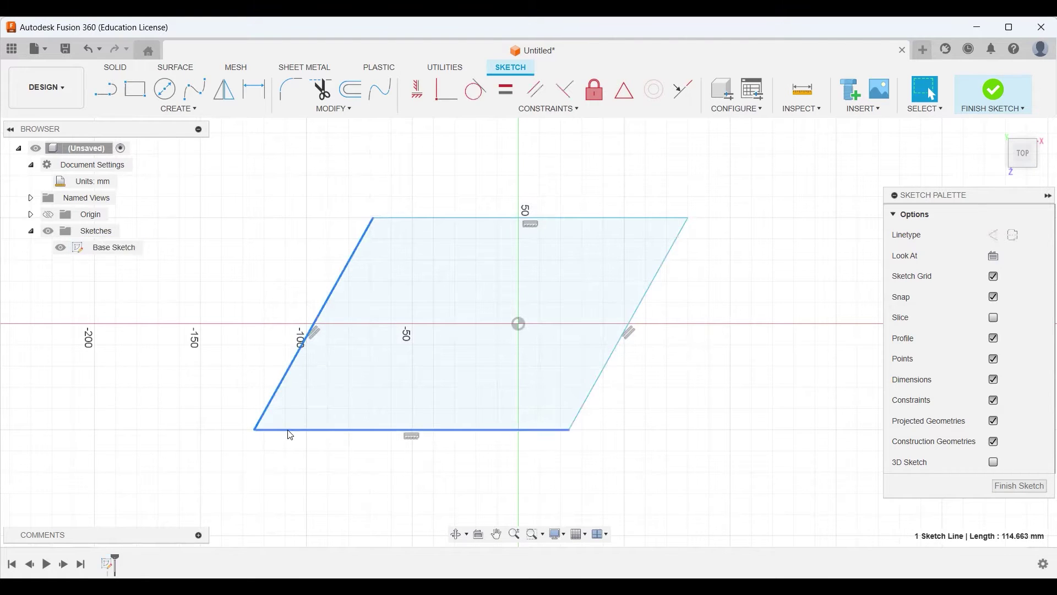
shift+click(291, 431)
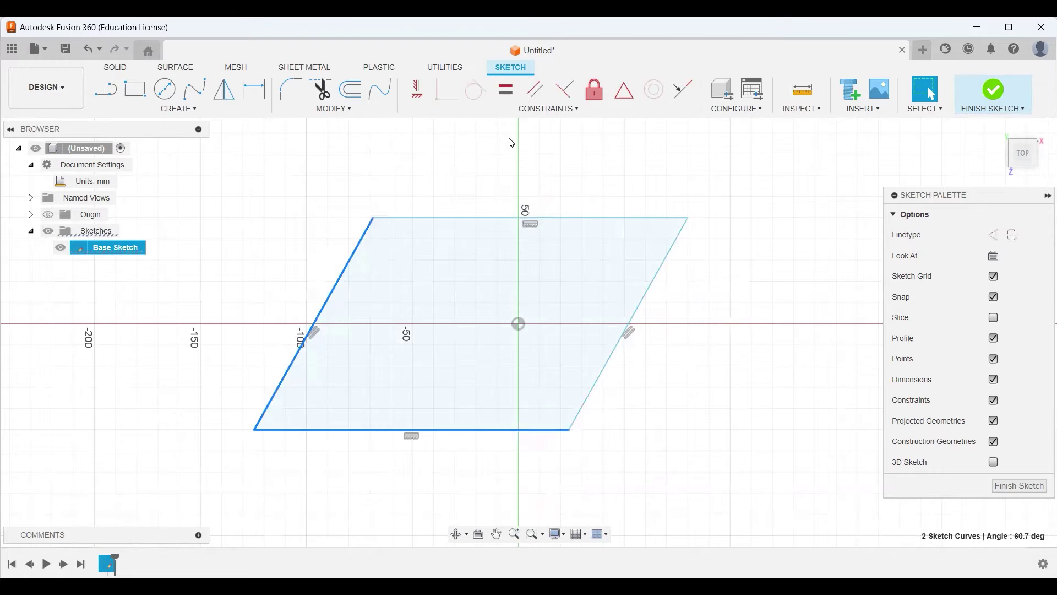
click(572, 93)
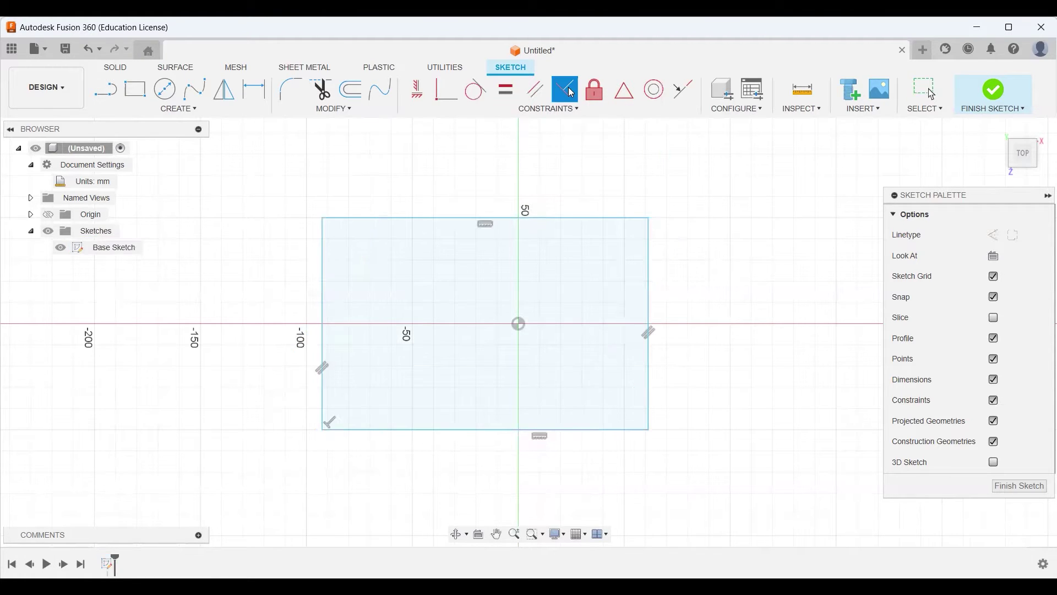
key(Escape)
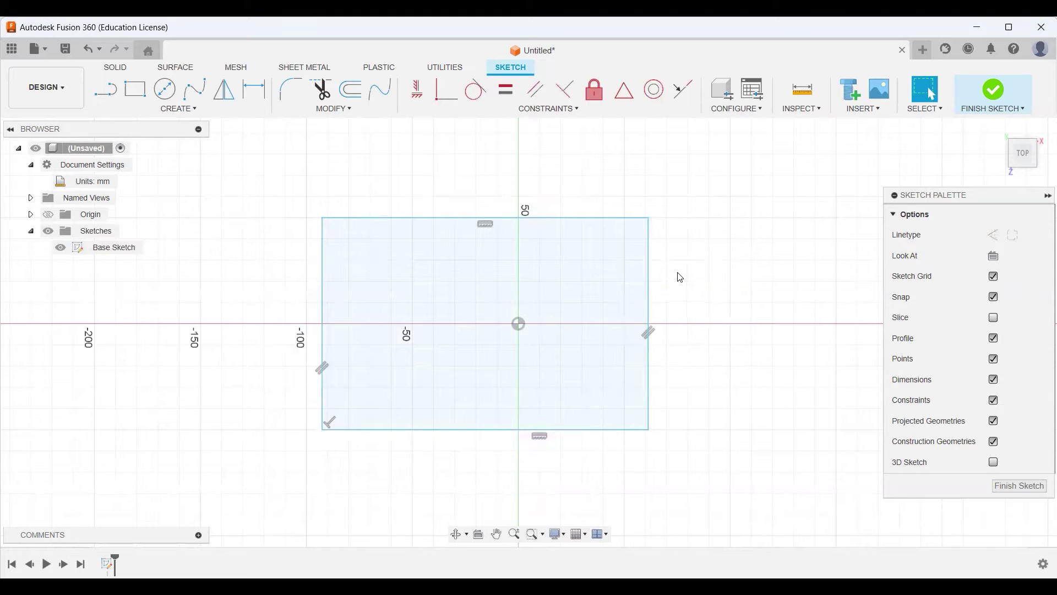
Drag the rectangle's corners to enlarge it to about 190 mm across the origin
drag(649, 218, 723, 204)
drag(322, 429, 343, 437)
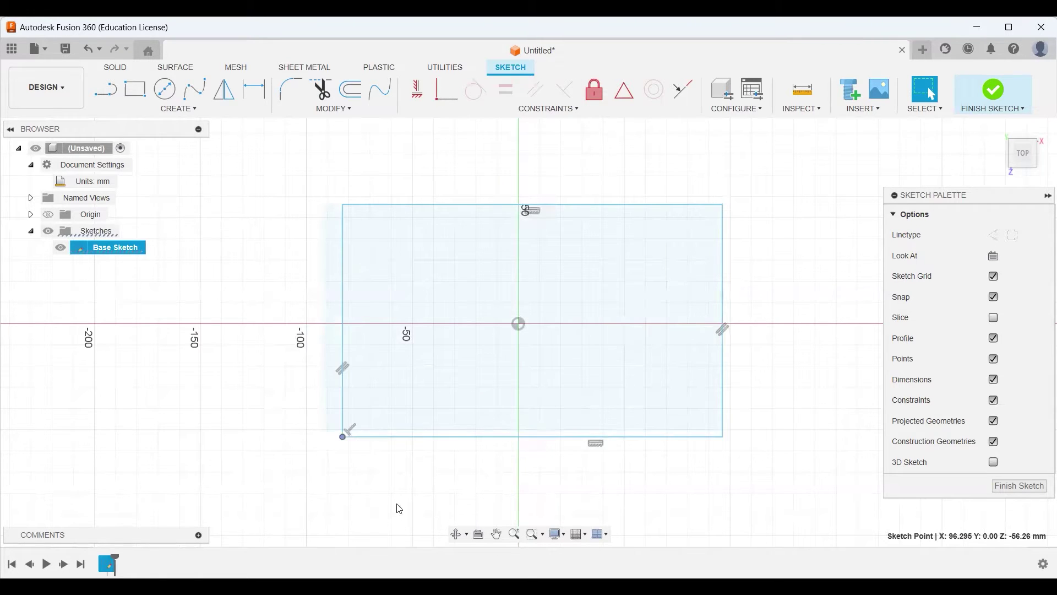
mouse_move(400, 509)
mouse_down()
mouse_move(395, 484)
mouse_move(448, 477)
mouse_up()
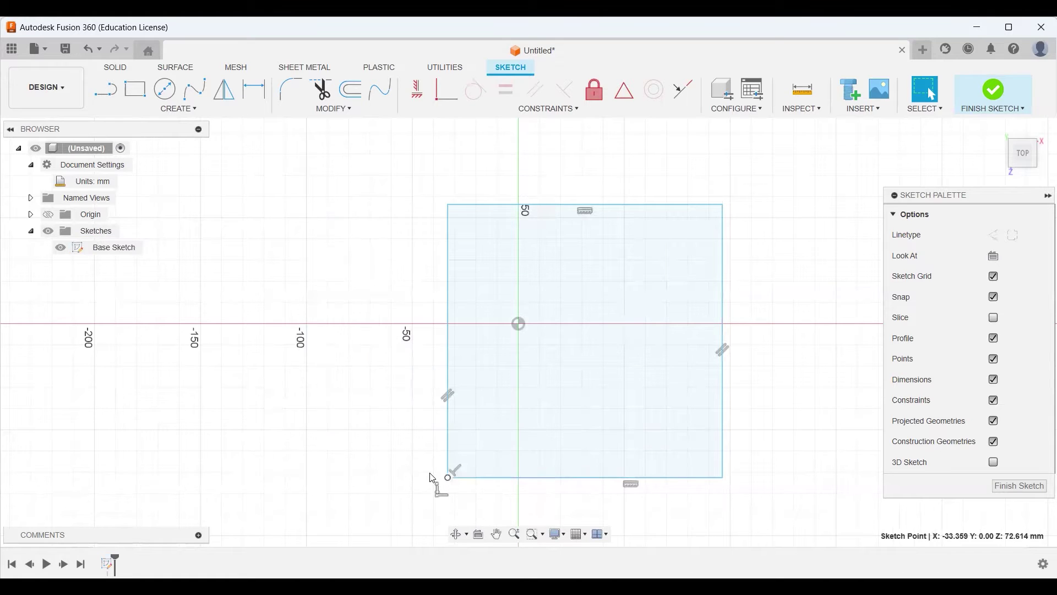
drag(308, 424, 296, 407)
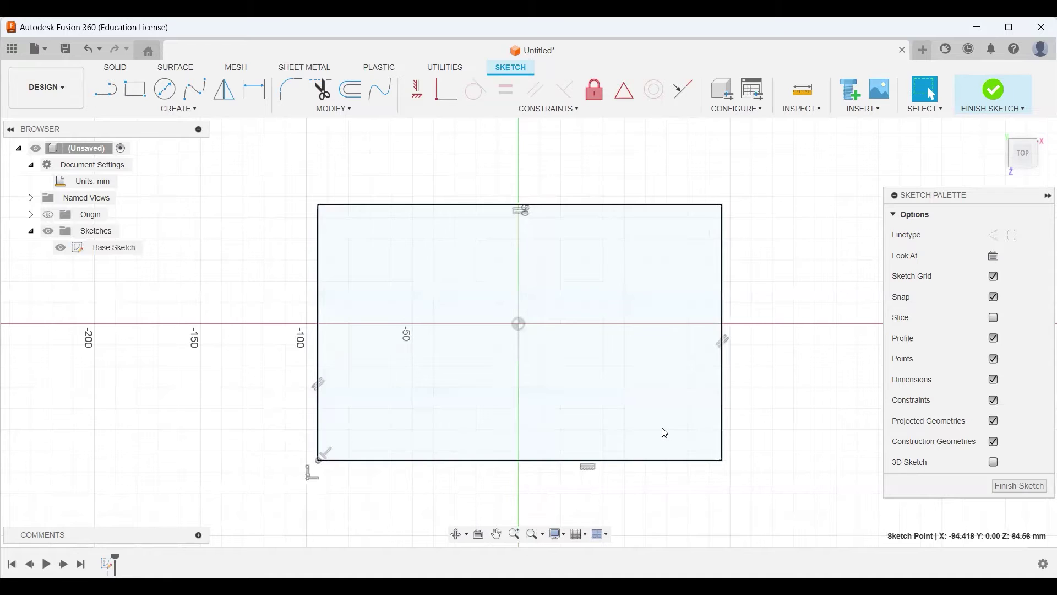
click(665, 433)
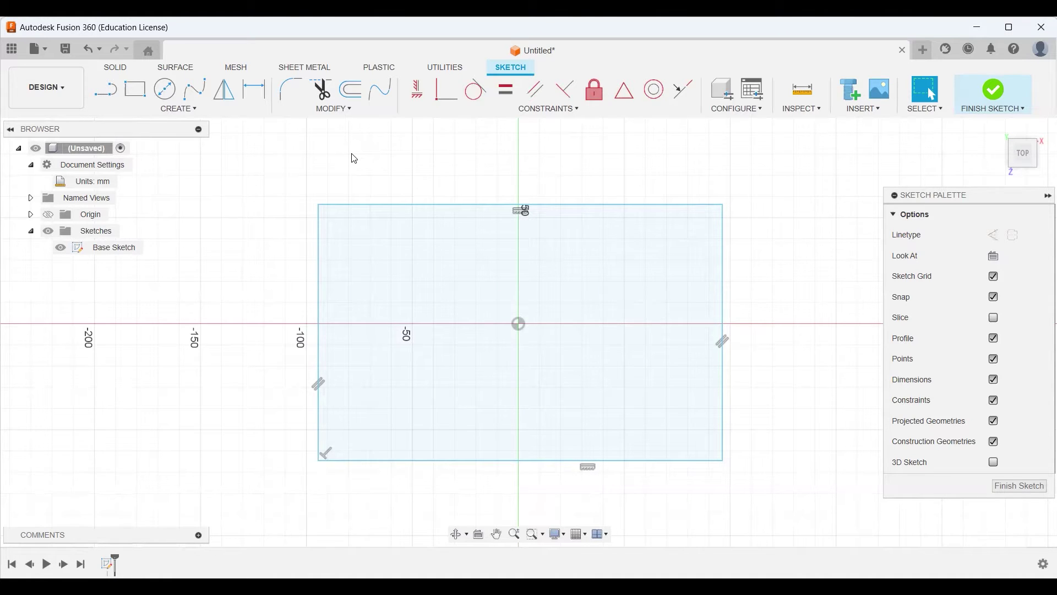
Add a 200 mm dimension to the rectangle's top edge
click(255, 89)
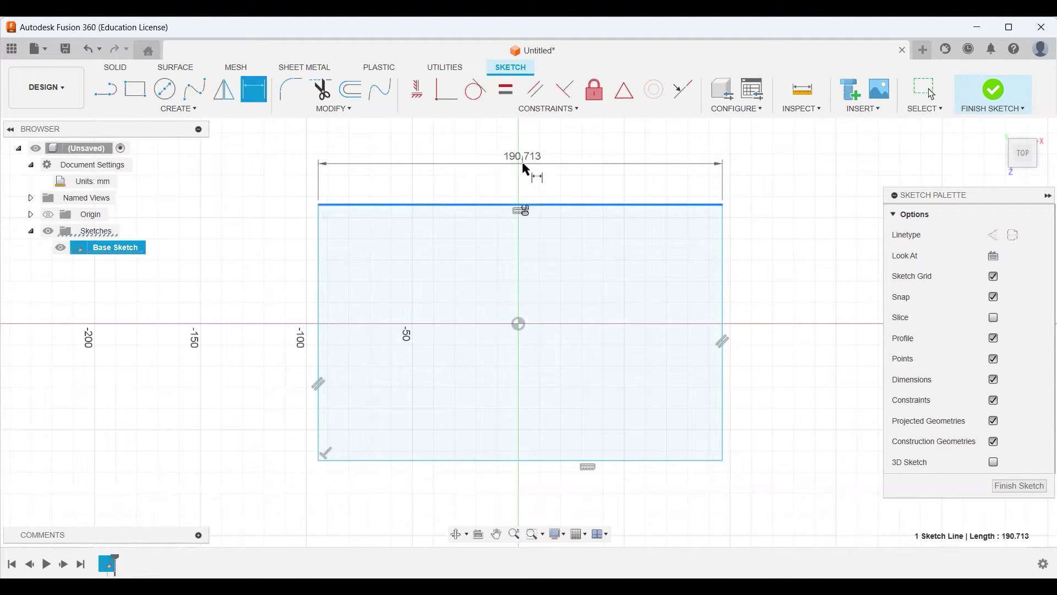
click(522, 164)
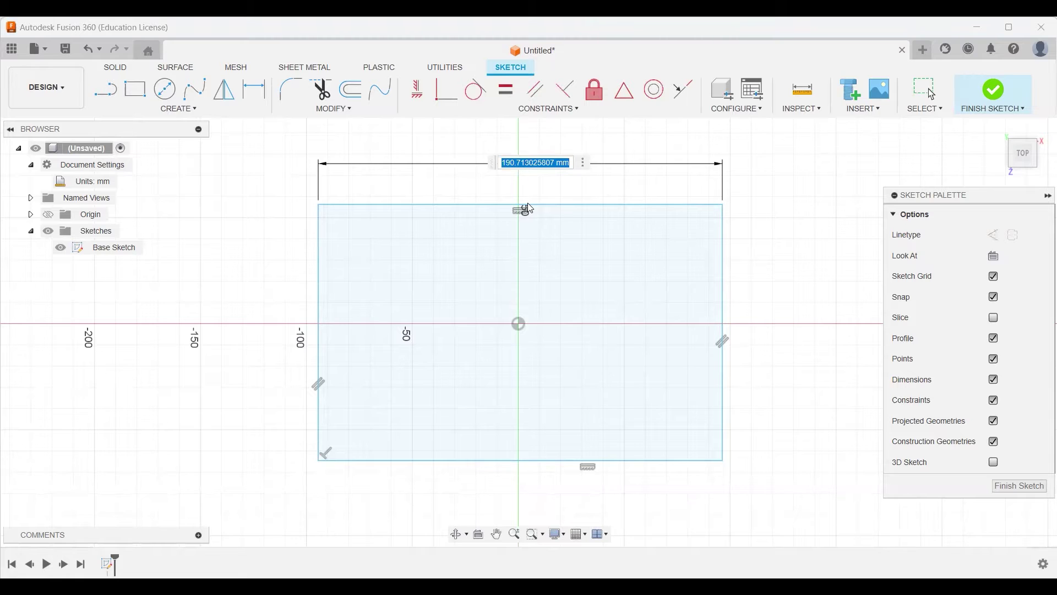
text(200mm)
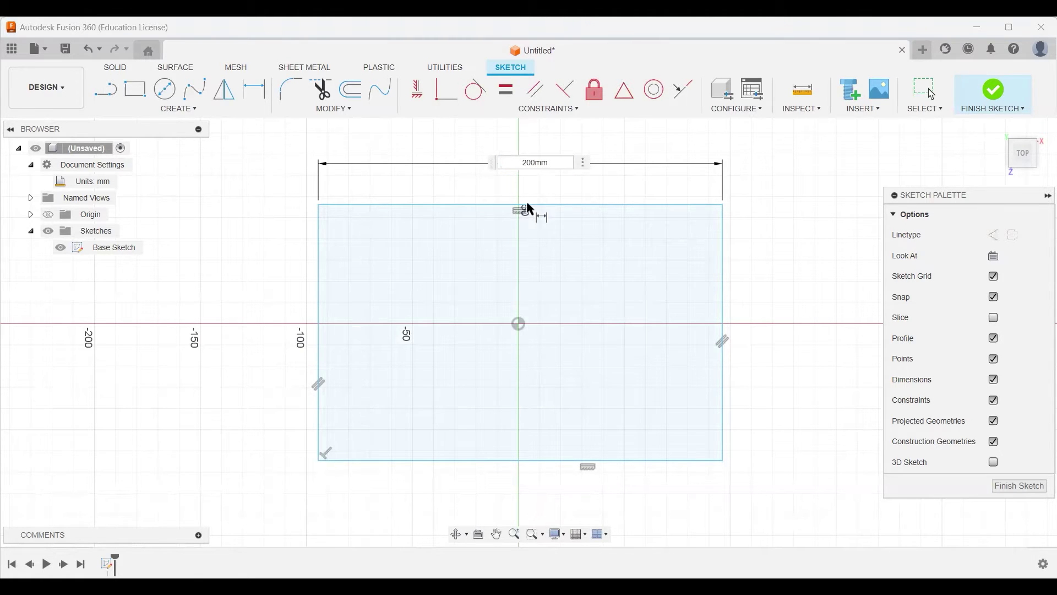
key(Return)
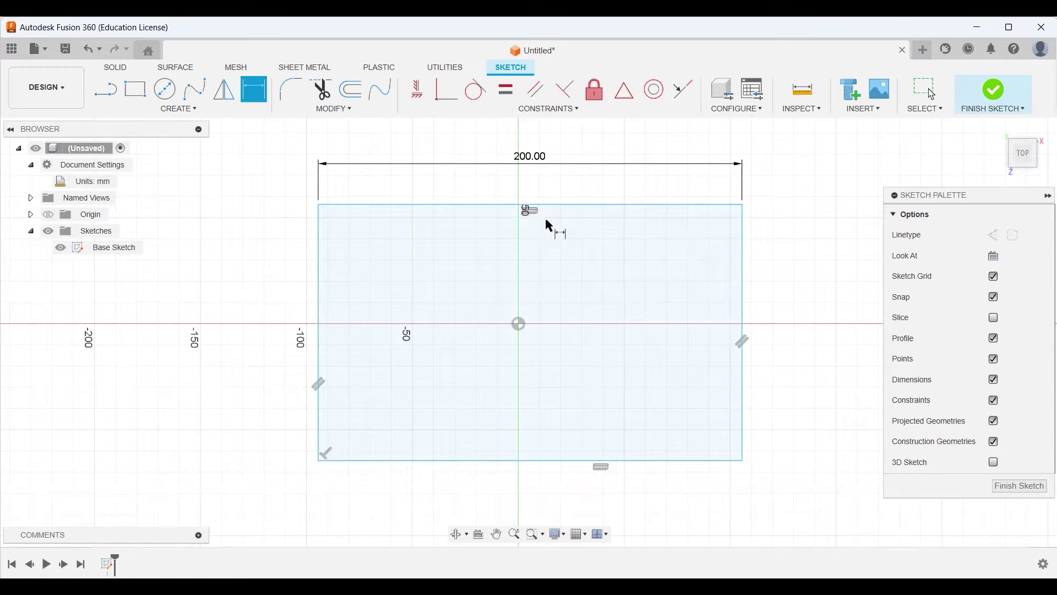
key(Escape)
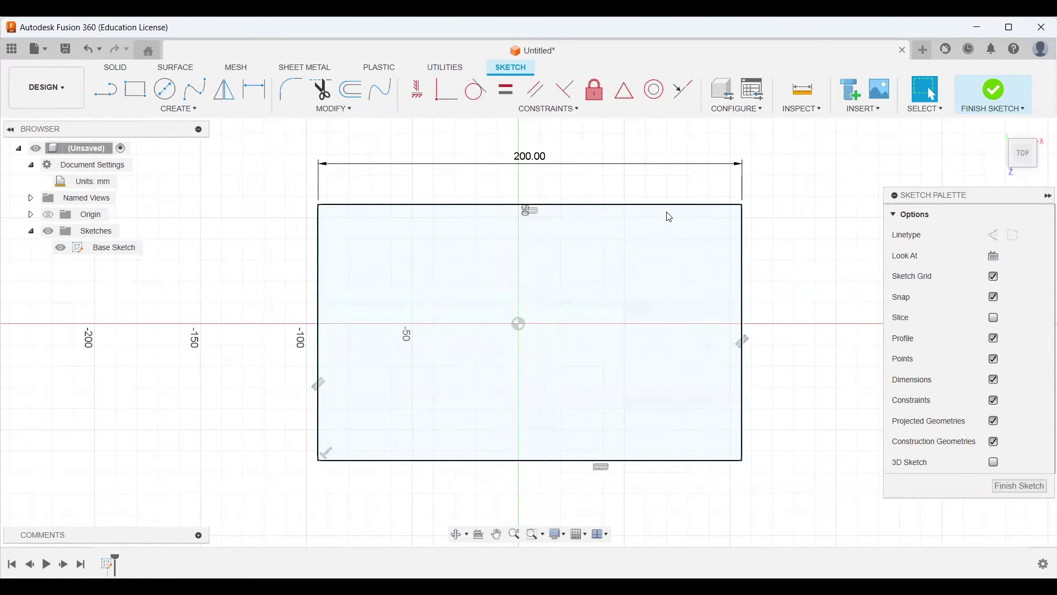
click(652, 210)
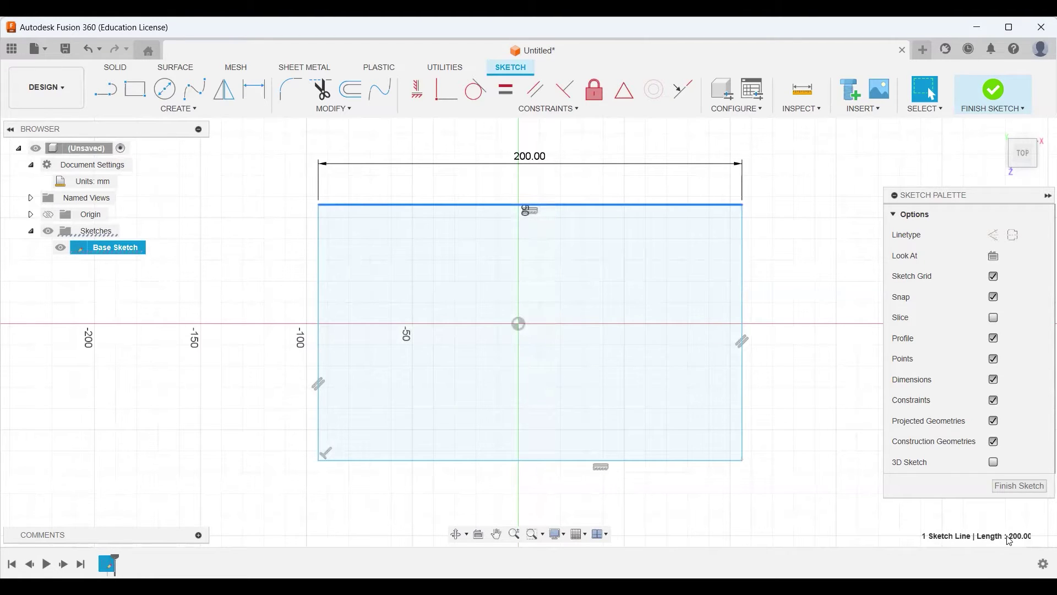
click(799, 262)
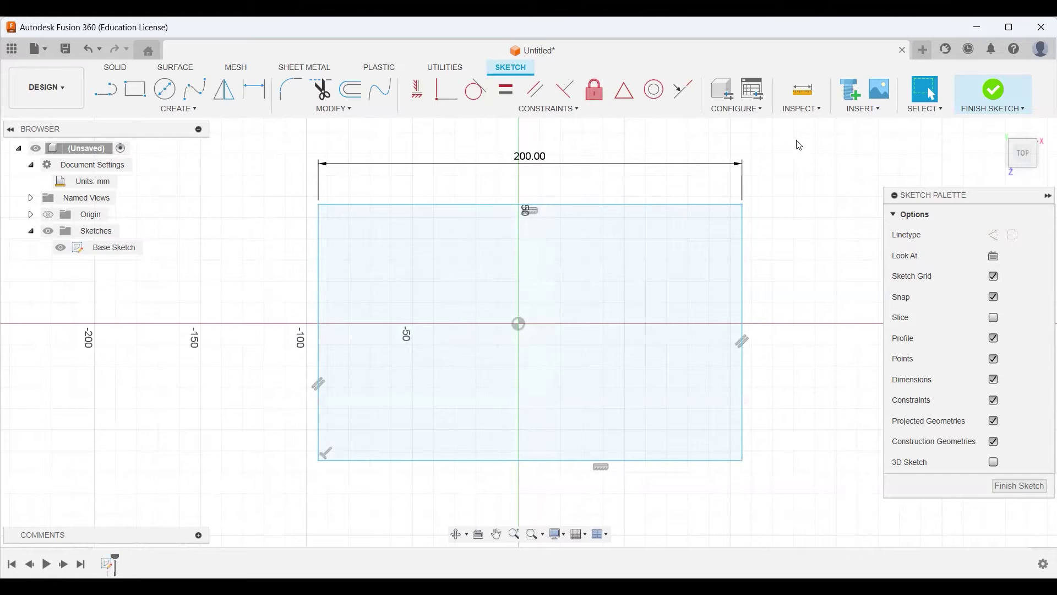
Measure the top edge to confirm it reads 200.00 mm
click(803, 110)
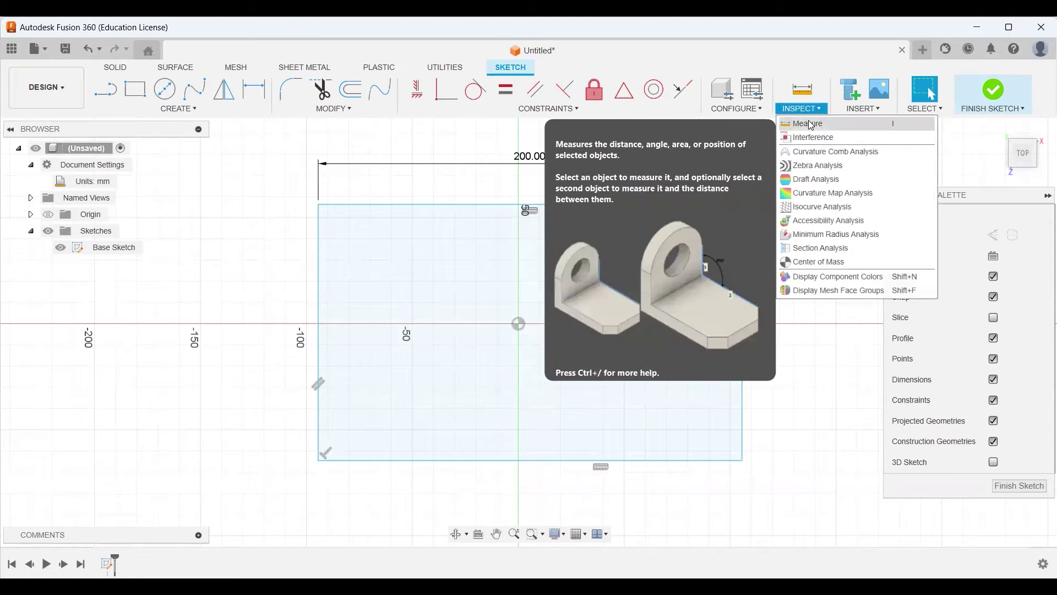
click(812, 128)
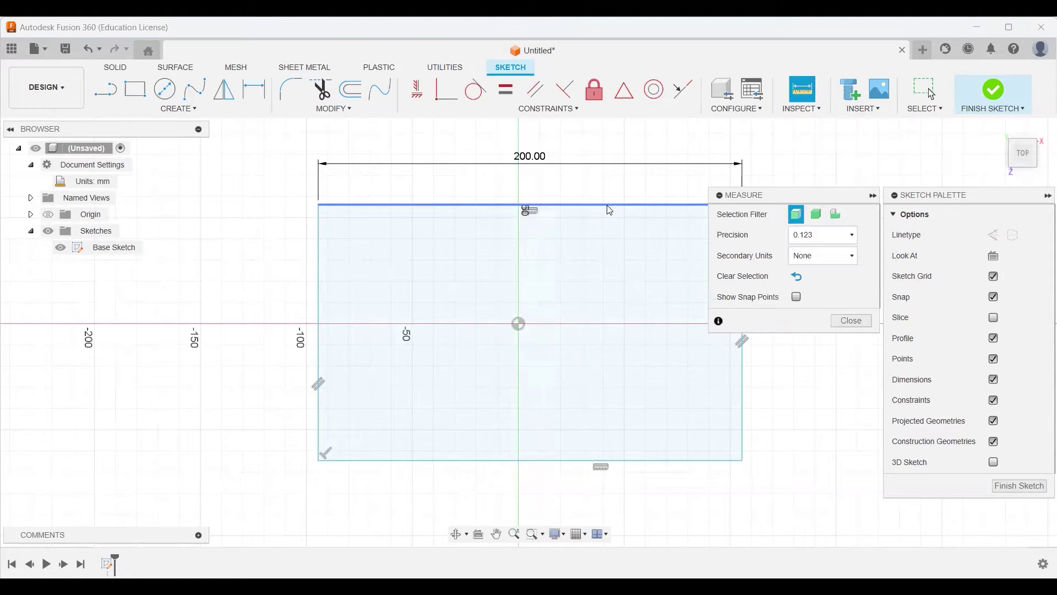
click(606, 205)
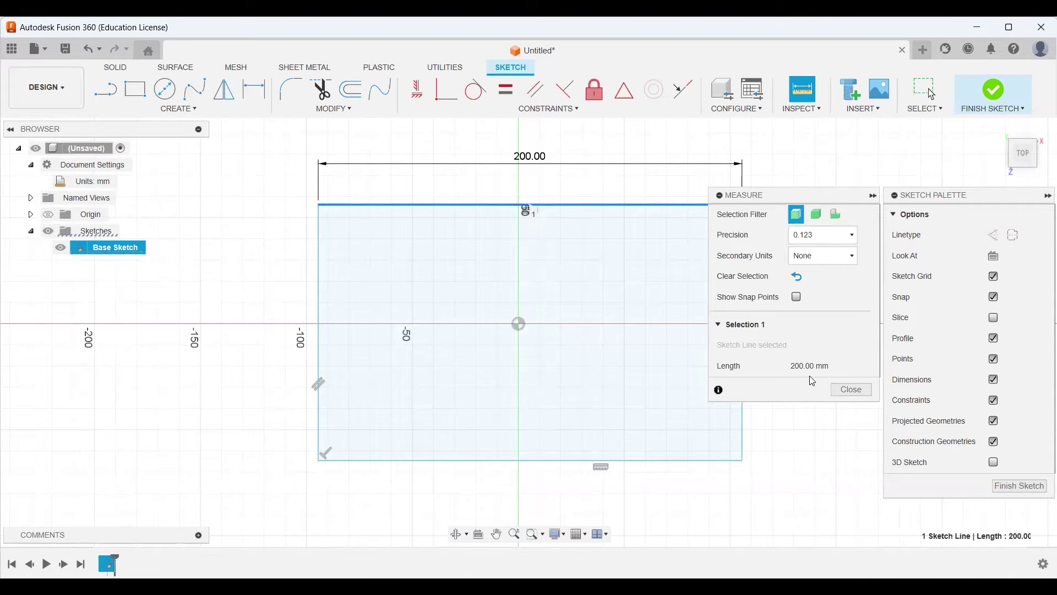
click(851, 390)
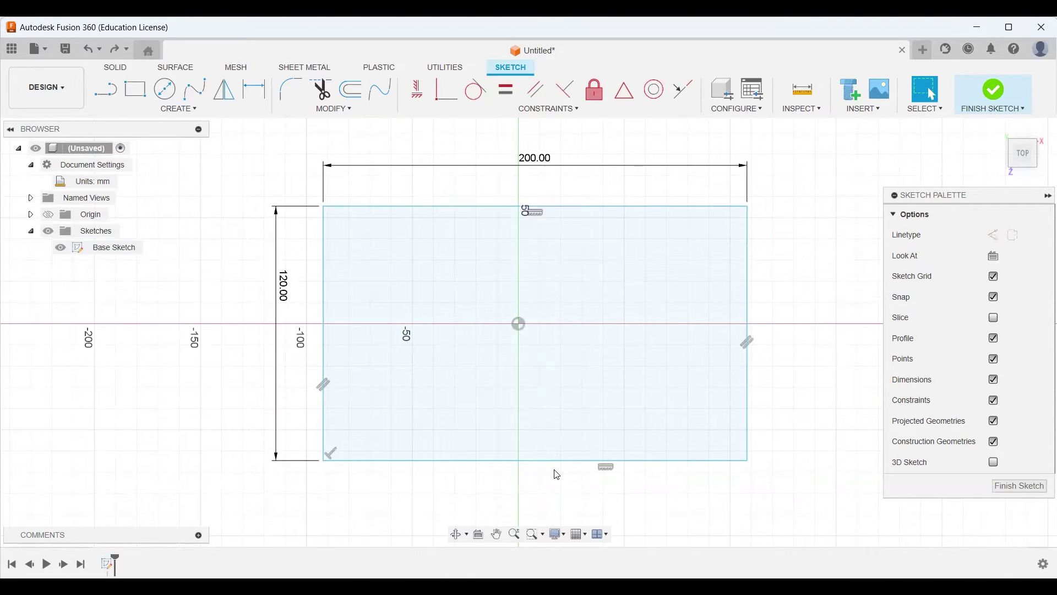
Drag the rectangle's bottom edge to shift the rectangle upward
click(543, 461)
mouse_move(496, 437)
mouse_down()
mouse_move(477, 390)
mouse_move(561, 385)
mouse_up()
click(930, 94)
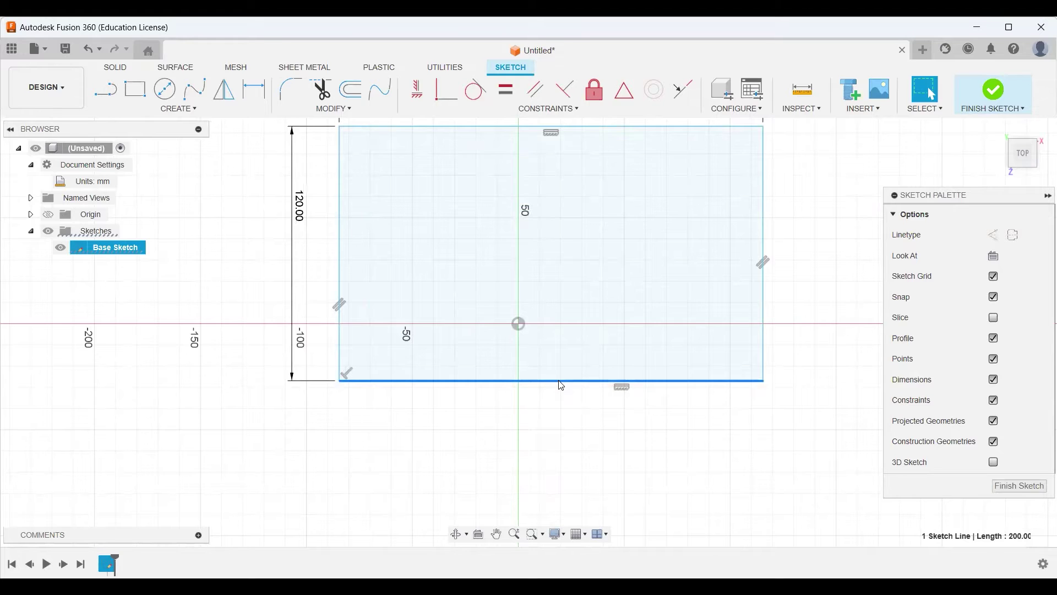
click(569, 408)
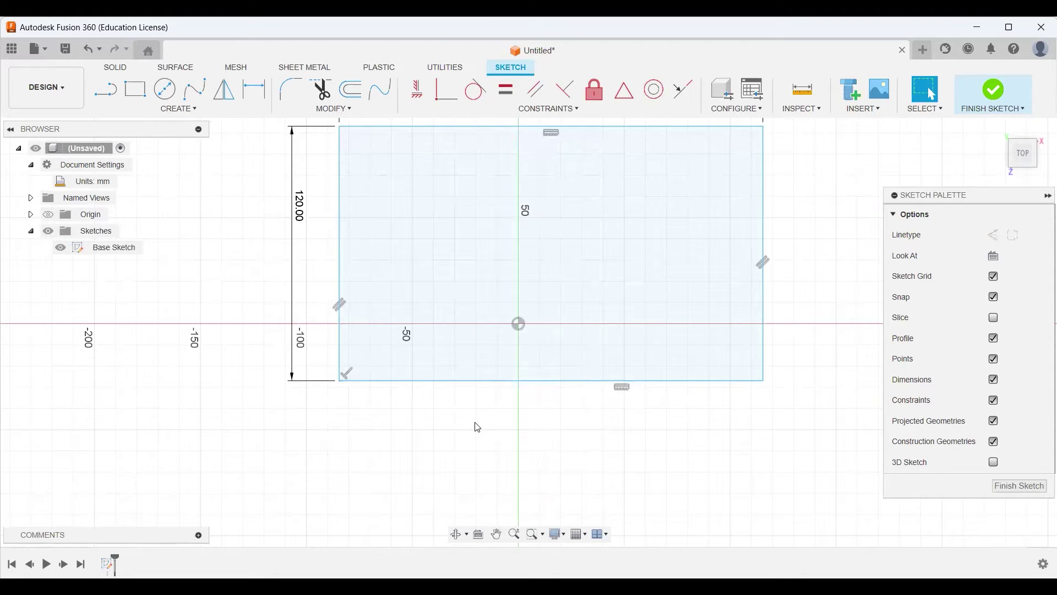
click(525, 113)
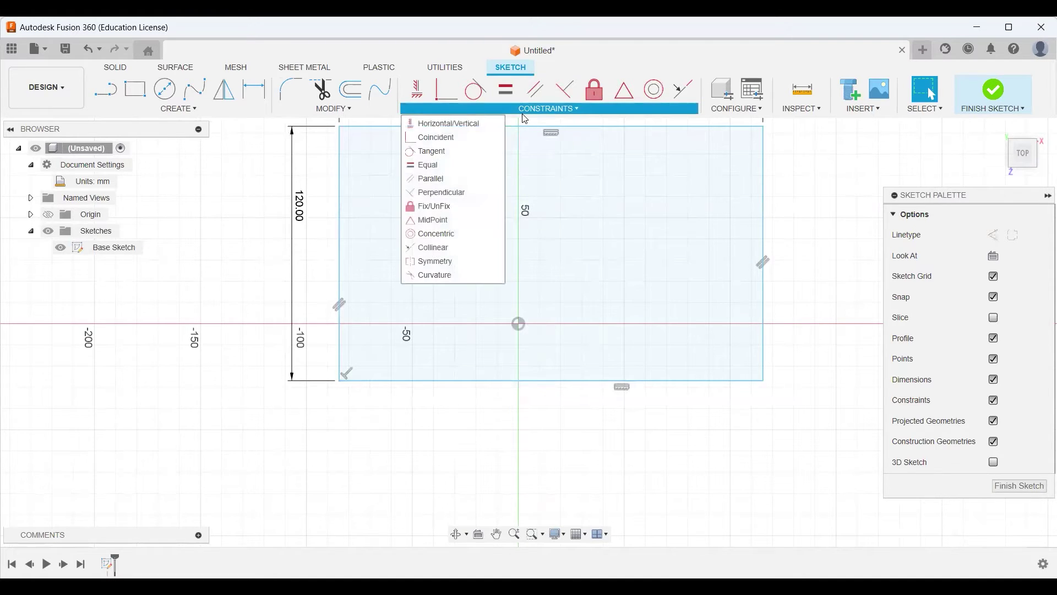
click(465, 142)
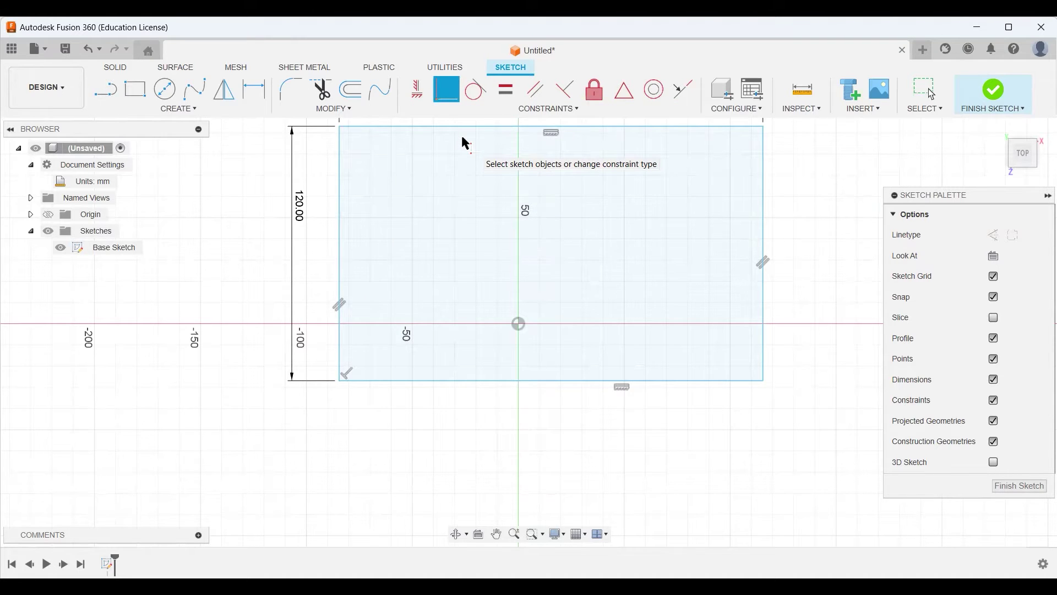
click(519, 325)
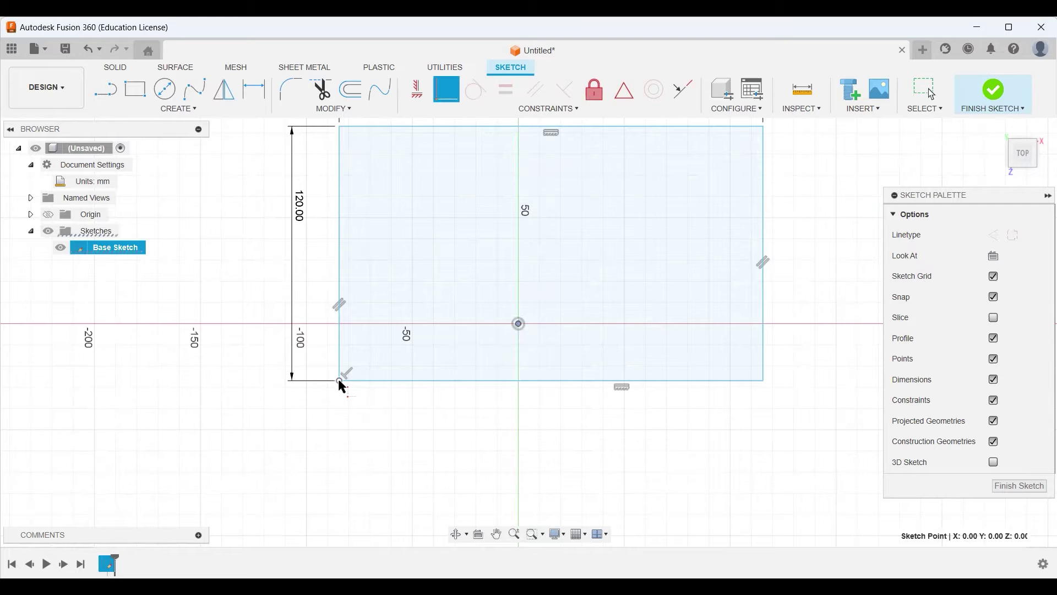
scroll(301, 426, down, 2)
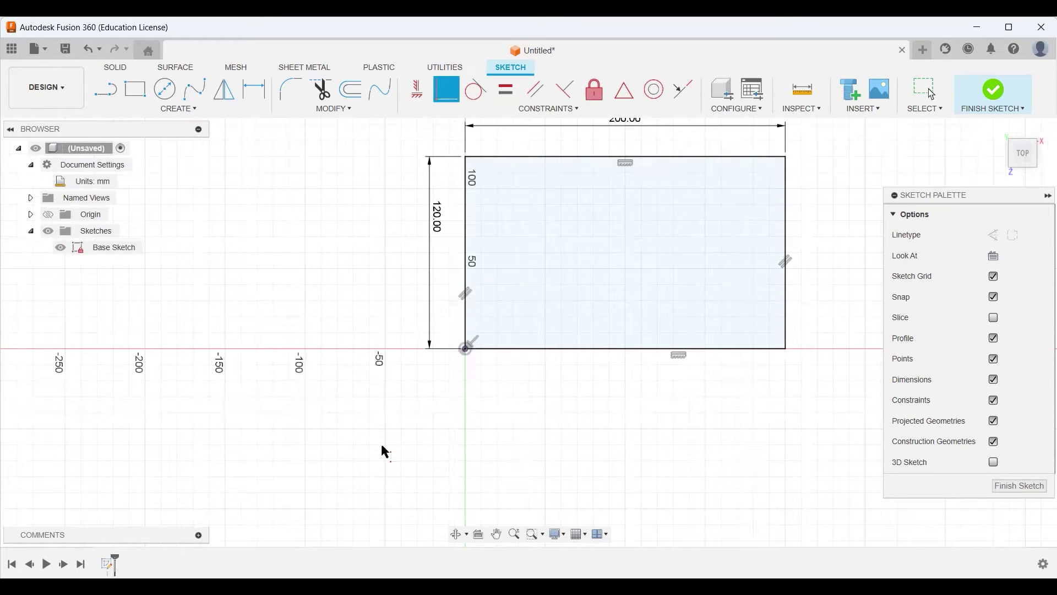
scroll(386, 453, down, 1)
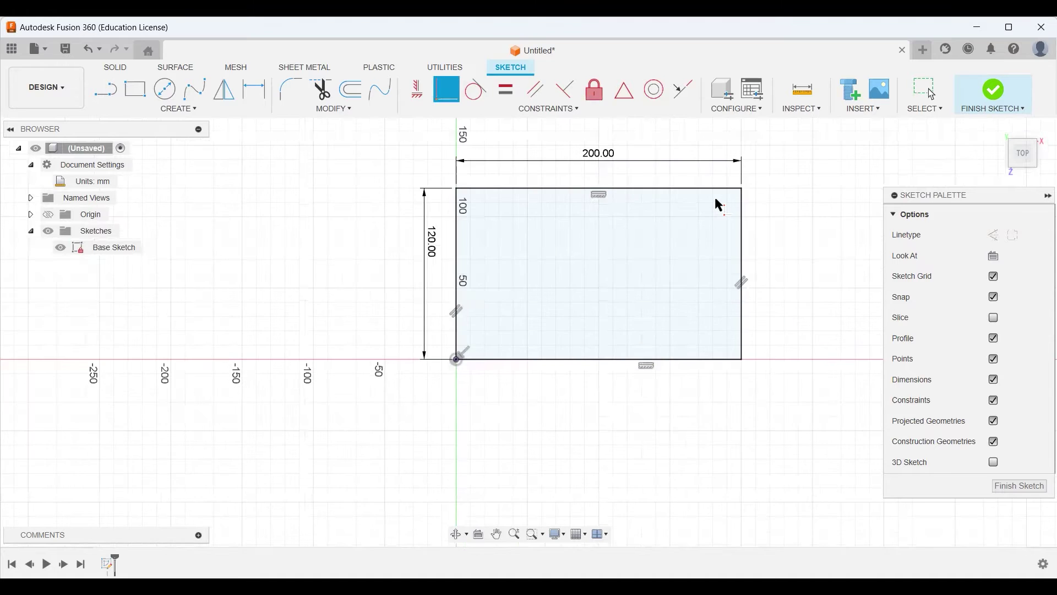
scroll(718, 201, up, 2)
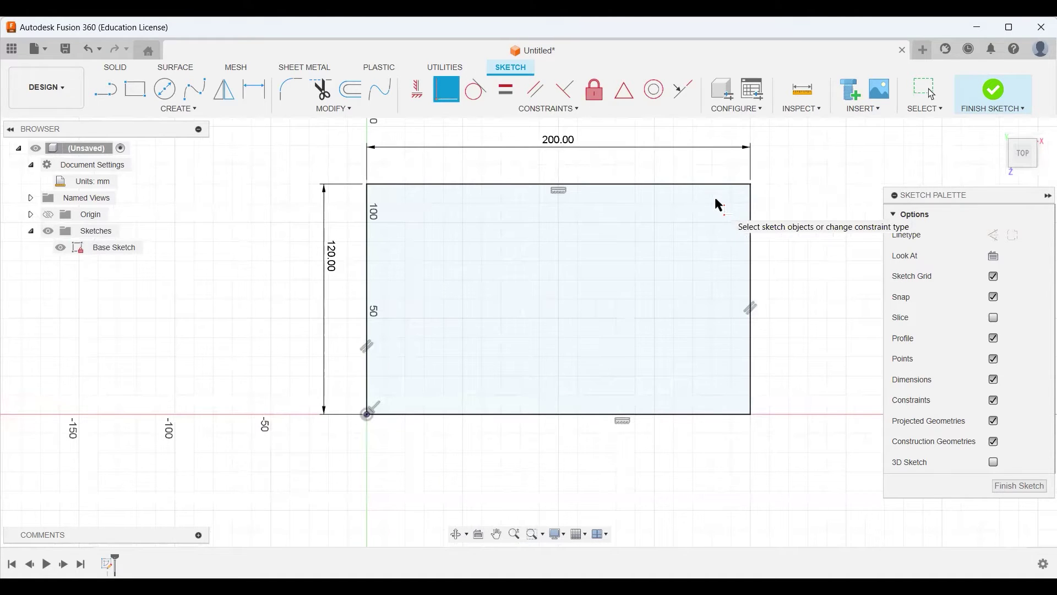
key(Escape)
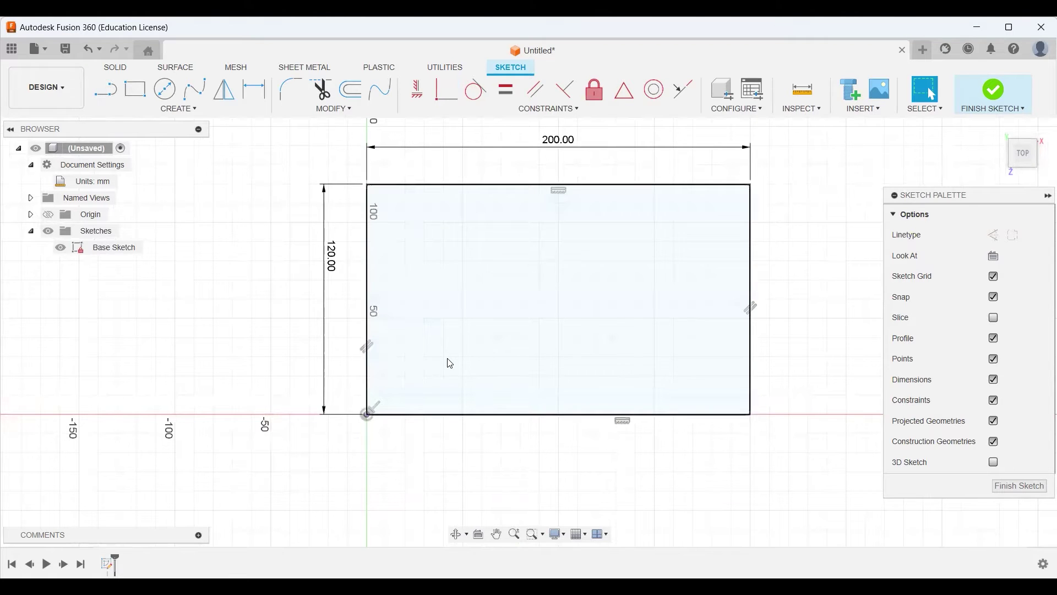
key(ctrl+z)
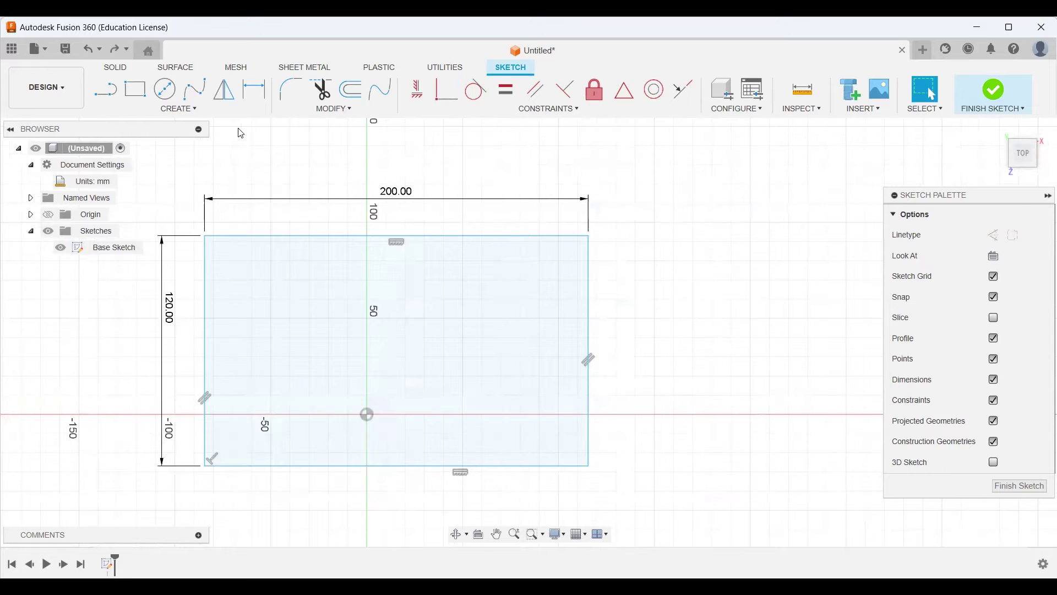
Redo the Coincident constraint pinning the corner to the origin, and check the corner and edges are locked
click(115, 48)
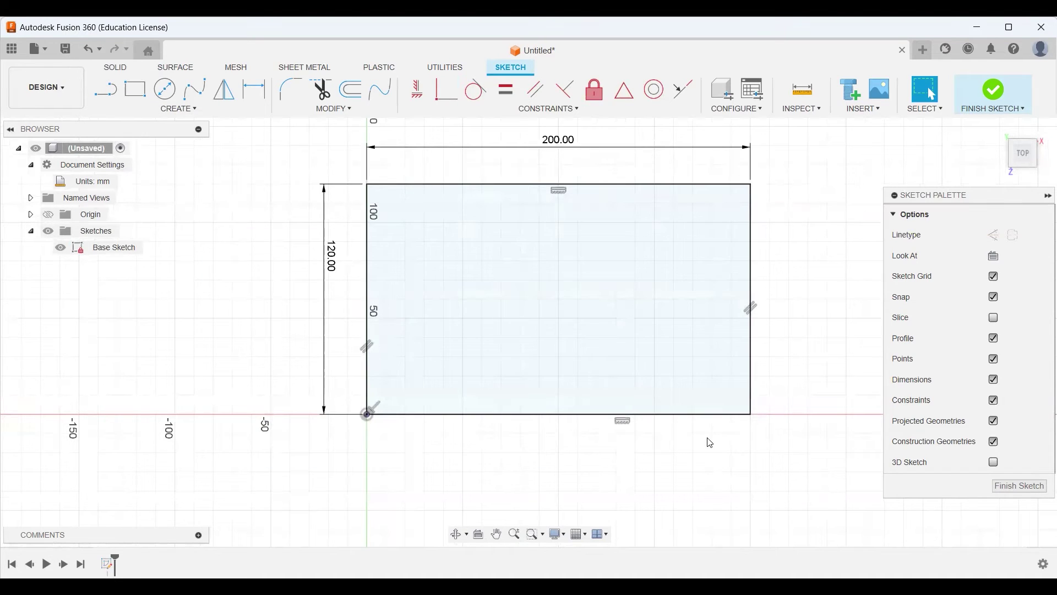
click(752, 185)
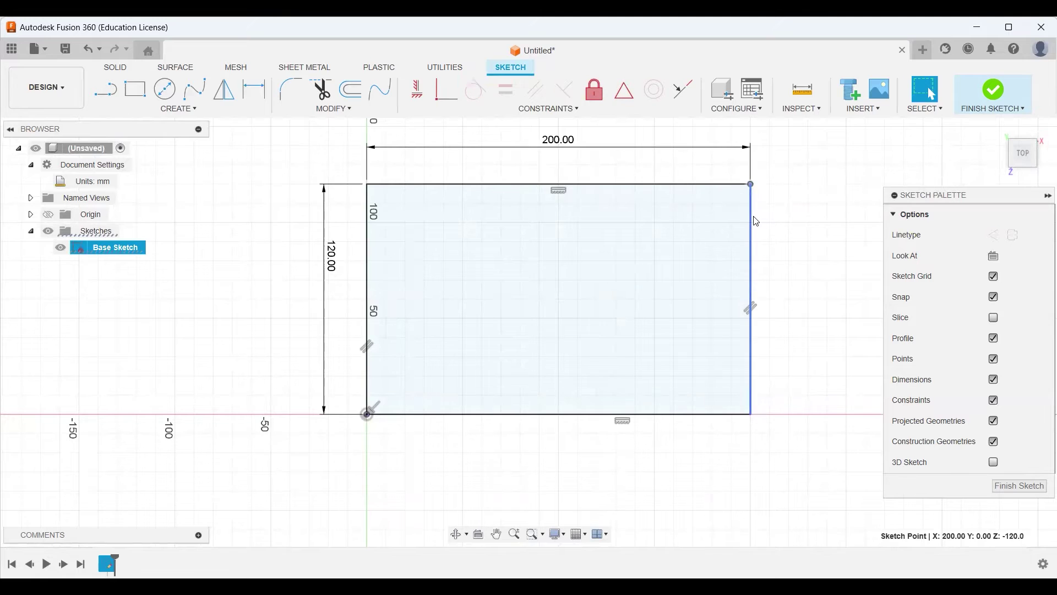
click(752, 234)
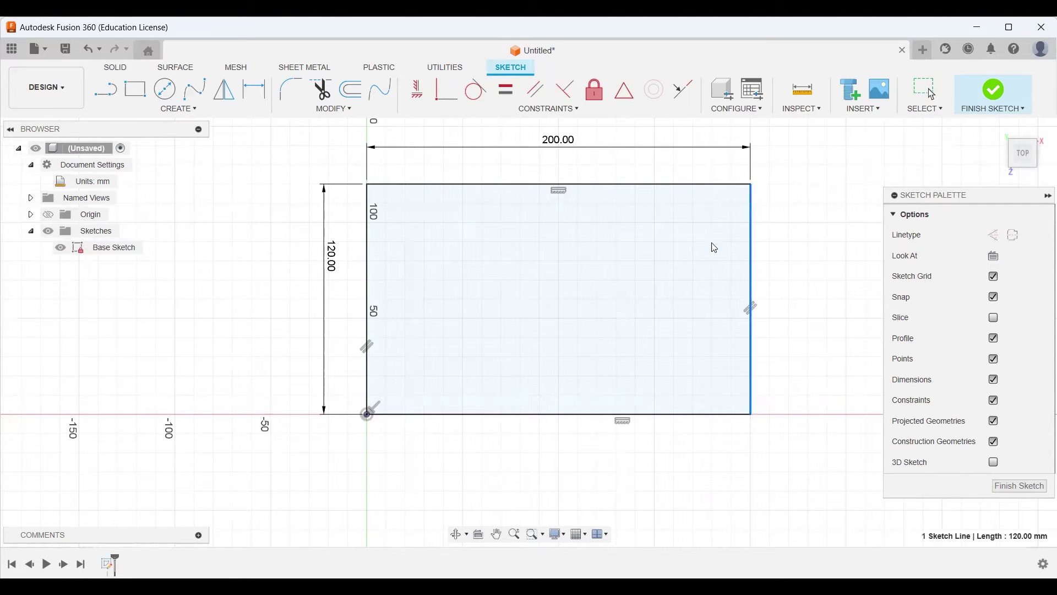
click(643, 187)
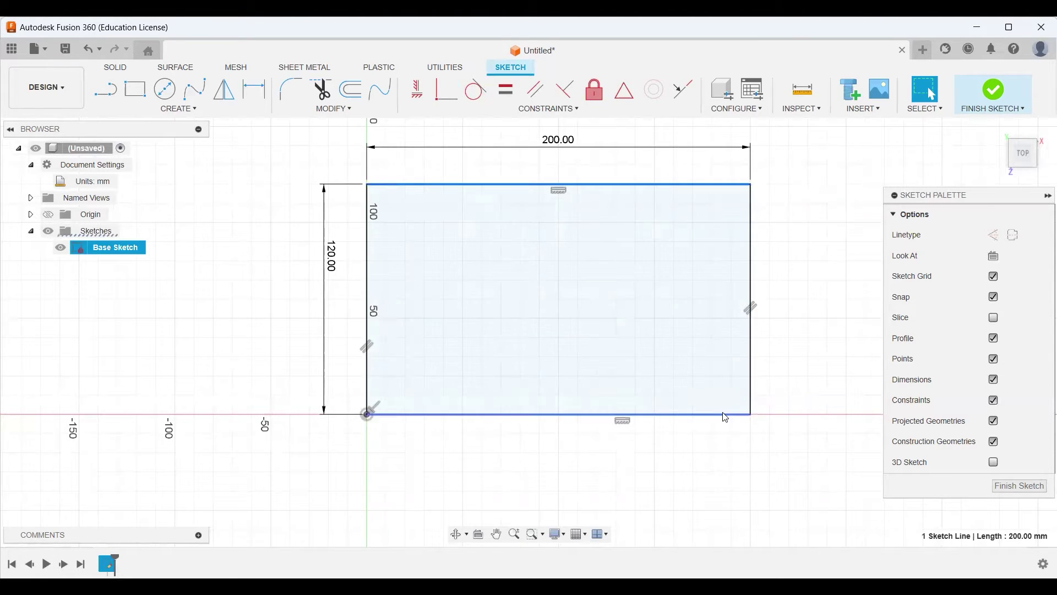
key(Escape)
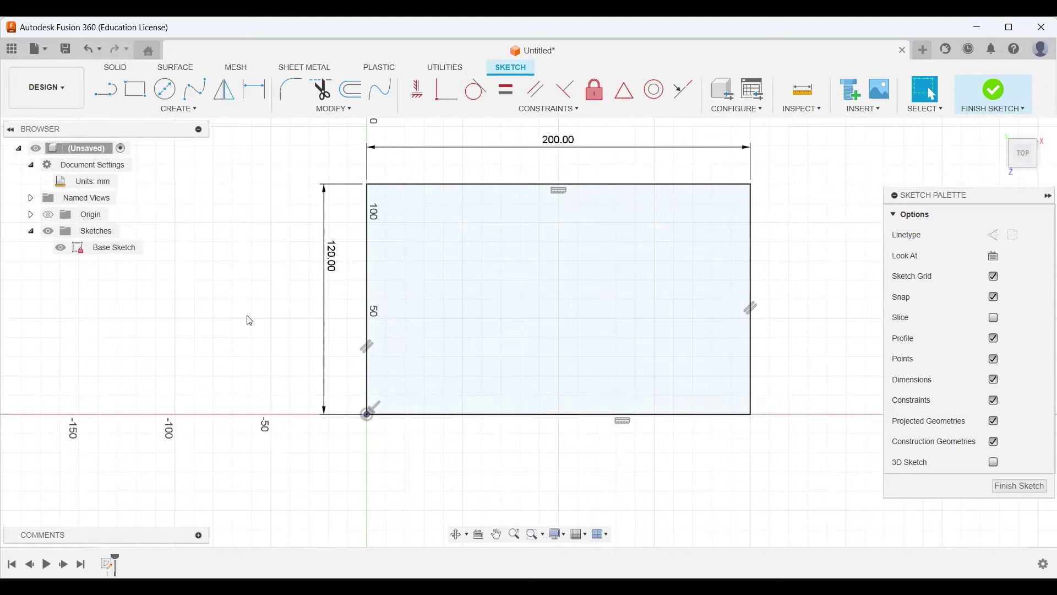
key(ctrl+z)
key(ctrl+z)
Offset the rectangle outline 4 mm inward to form the inner wall
click(322, 110)
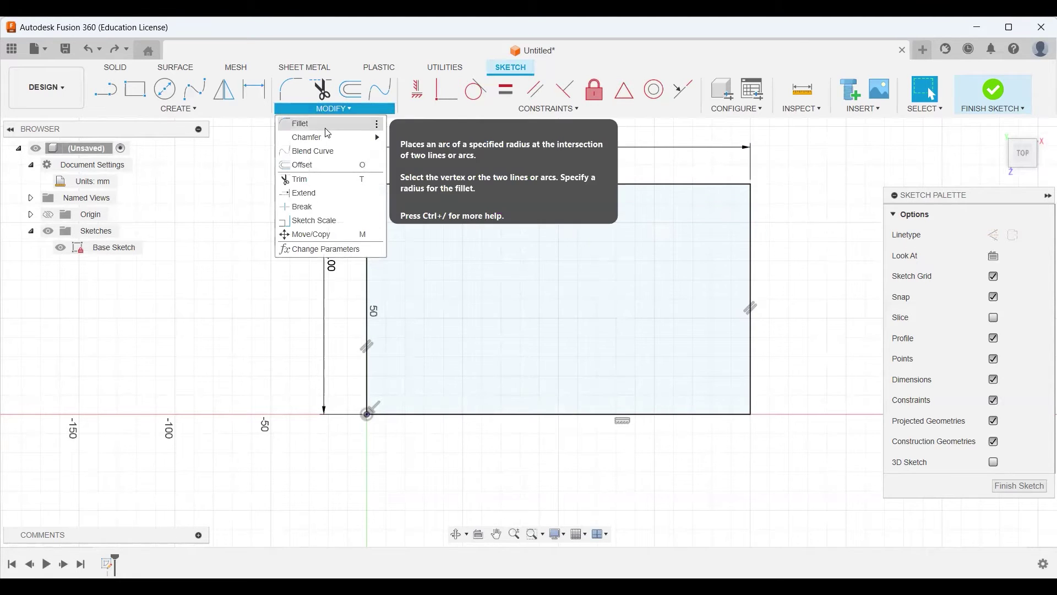
mouse_move(329, 139)
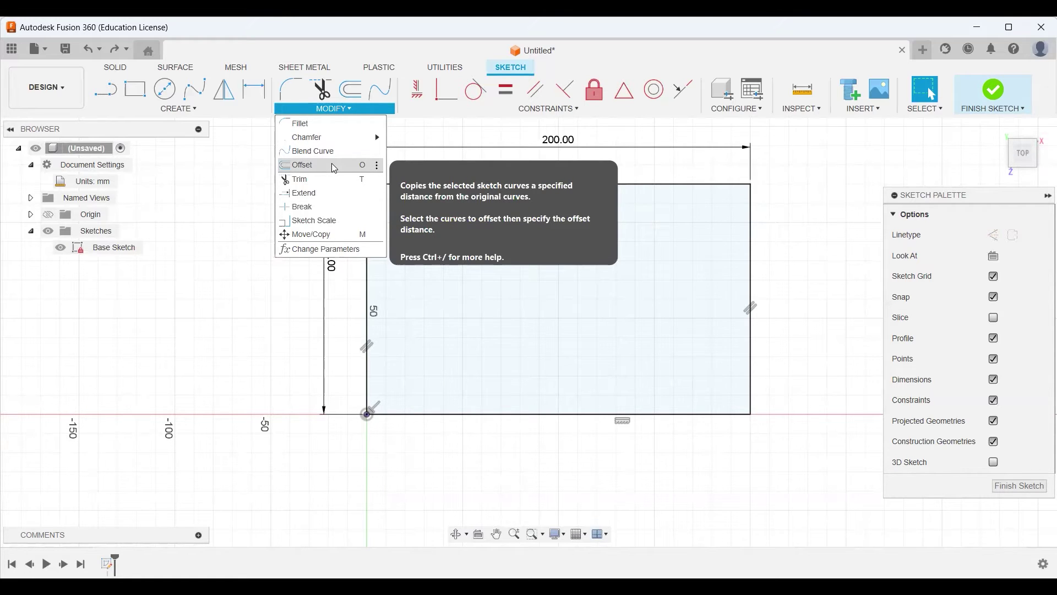
click(357, 168)
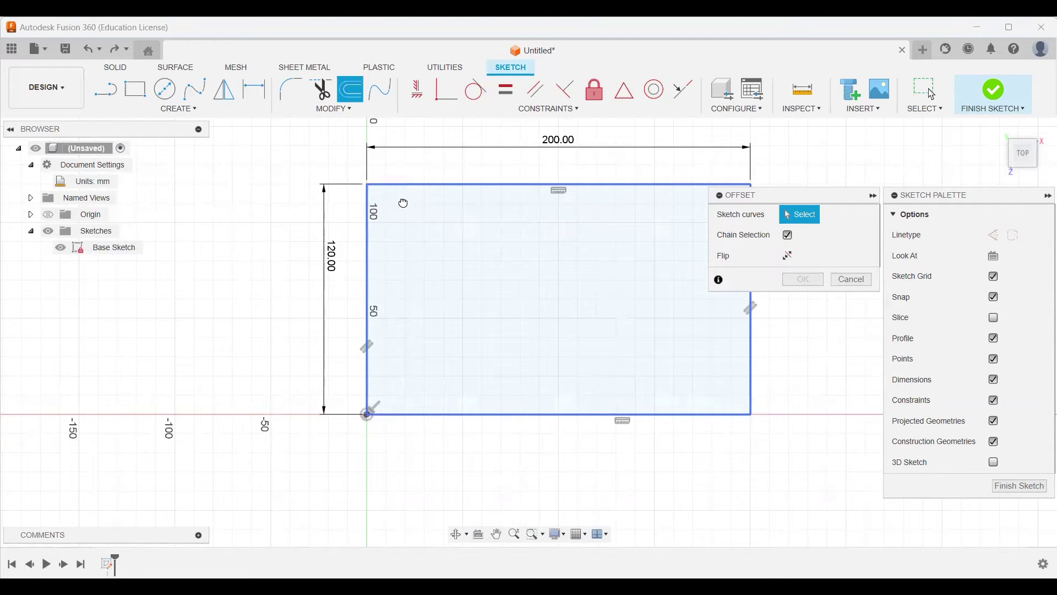
click(403, 202)
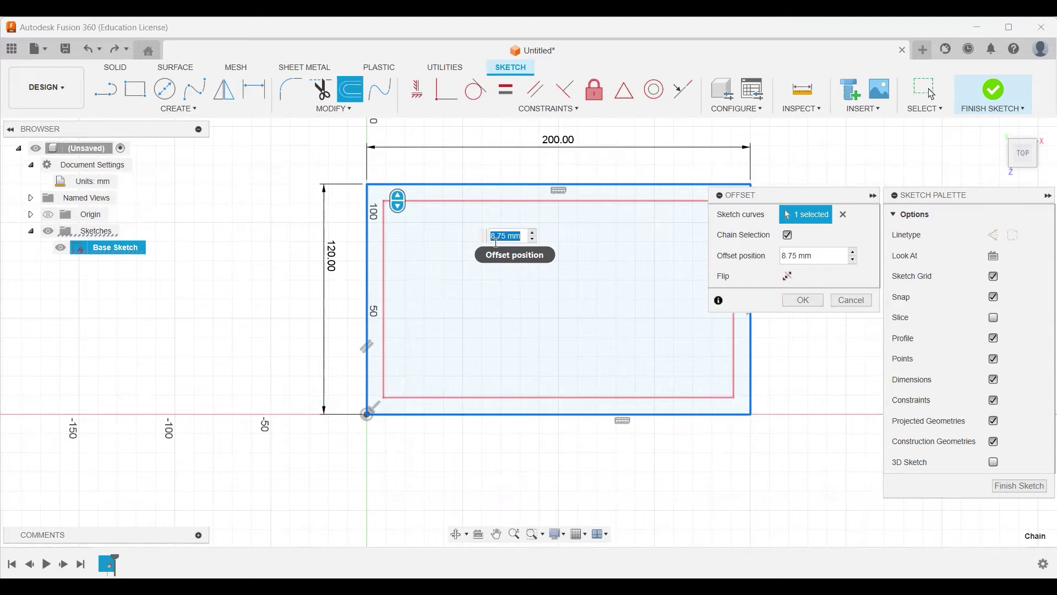
text(4mm)
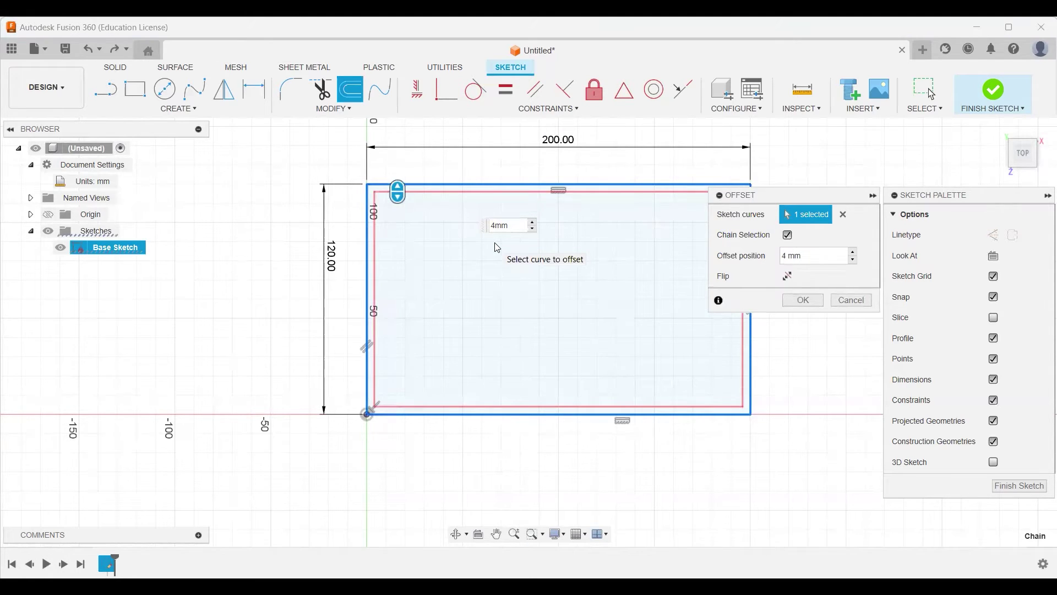
key(Return)
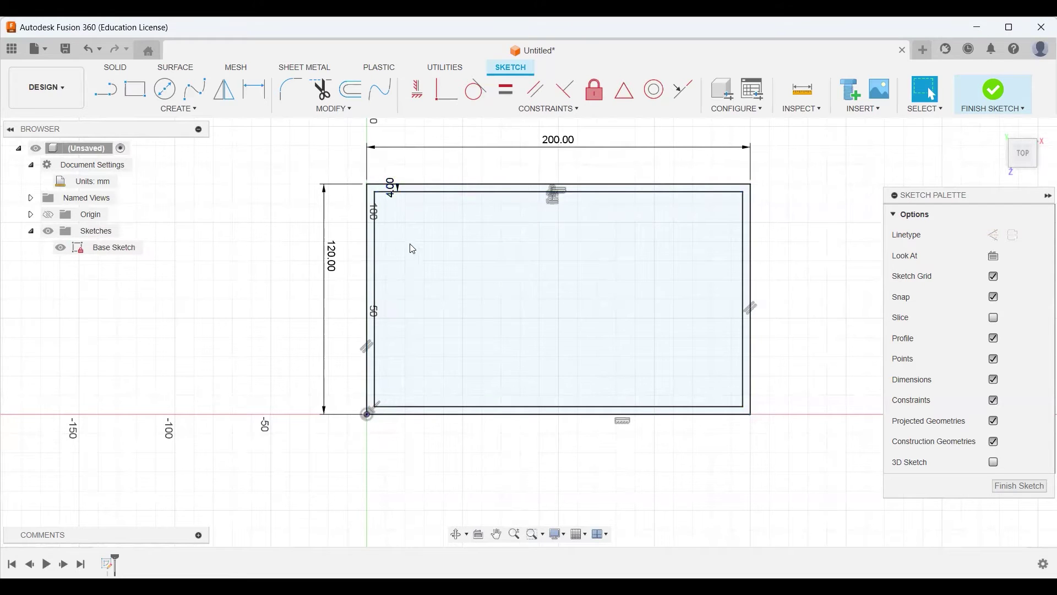
drag(392, 188, 423, 273)
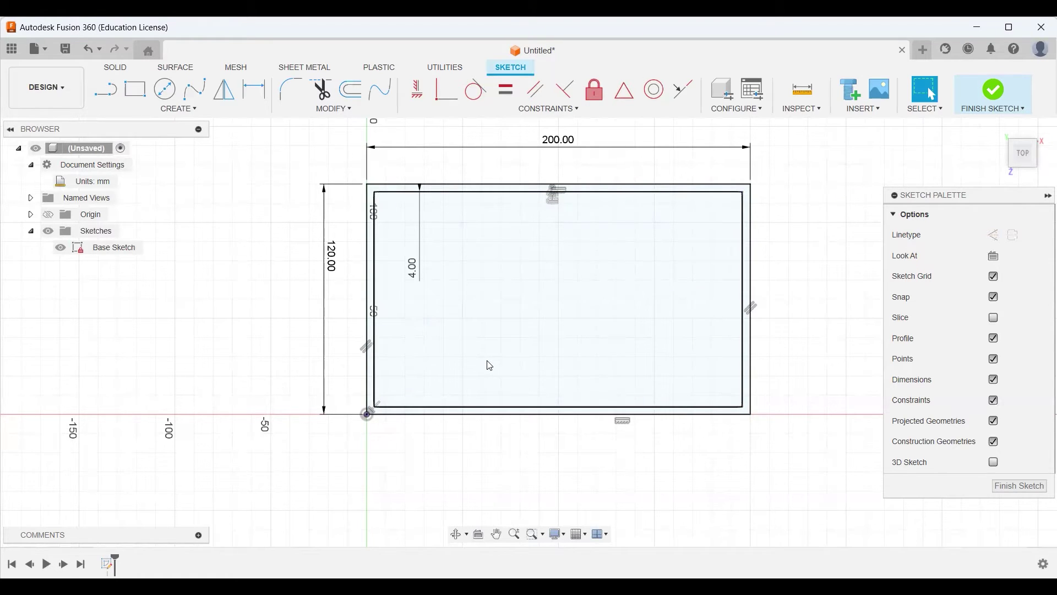
Change the wall offset from 4 to 6 mm and the height from 120 to 100 mm
double_click(420, 272)
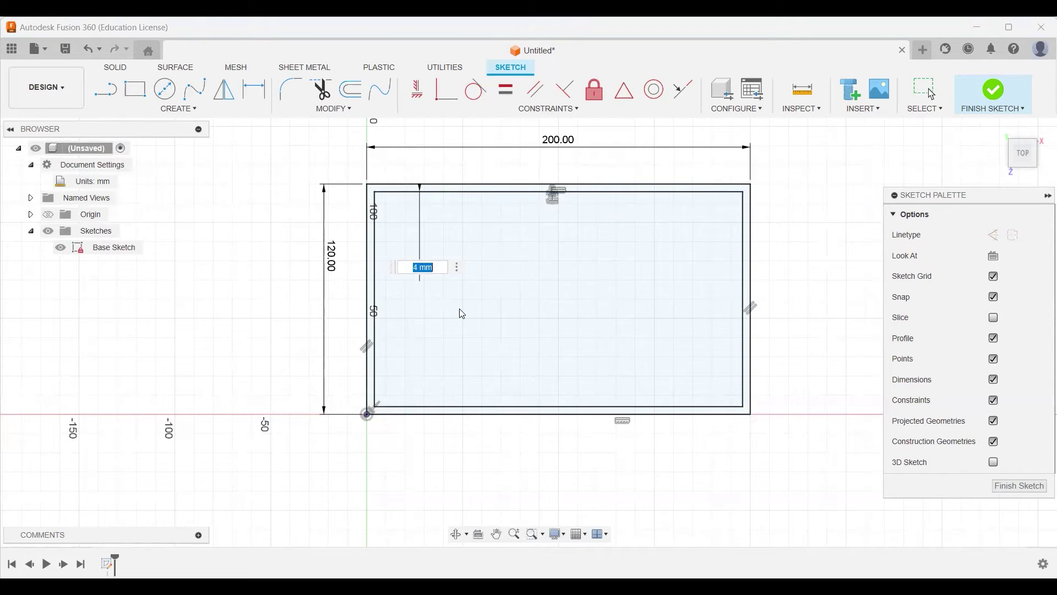
text(6mm)
key(Return)
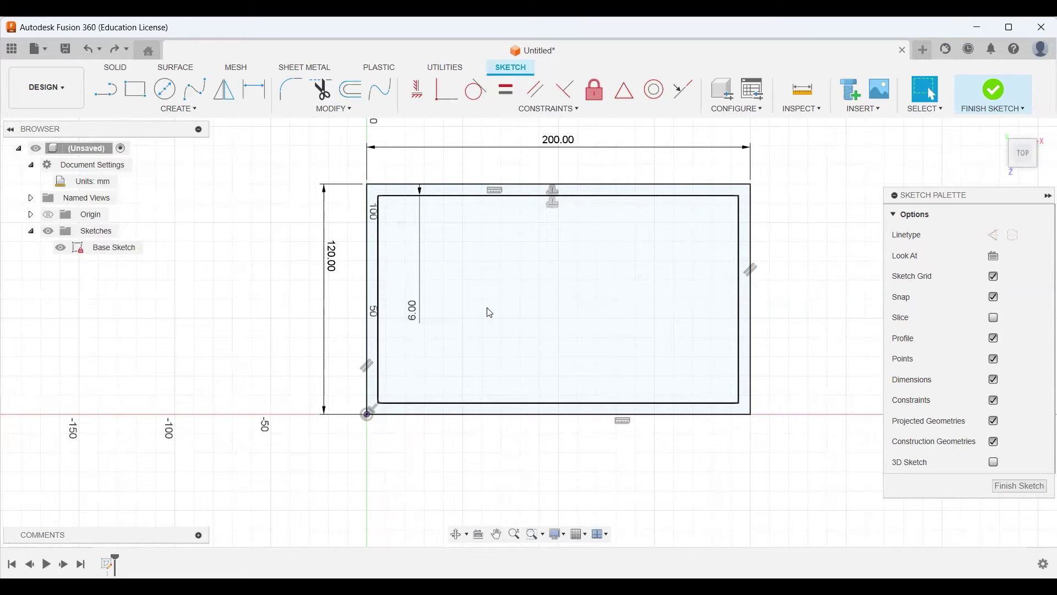
double_click(330, 274)
text(100)
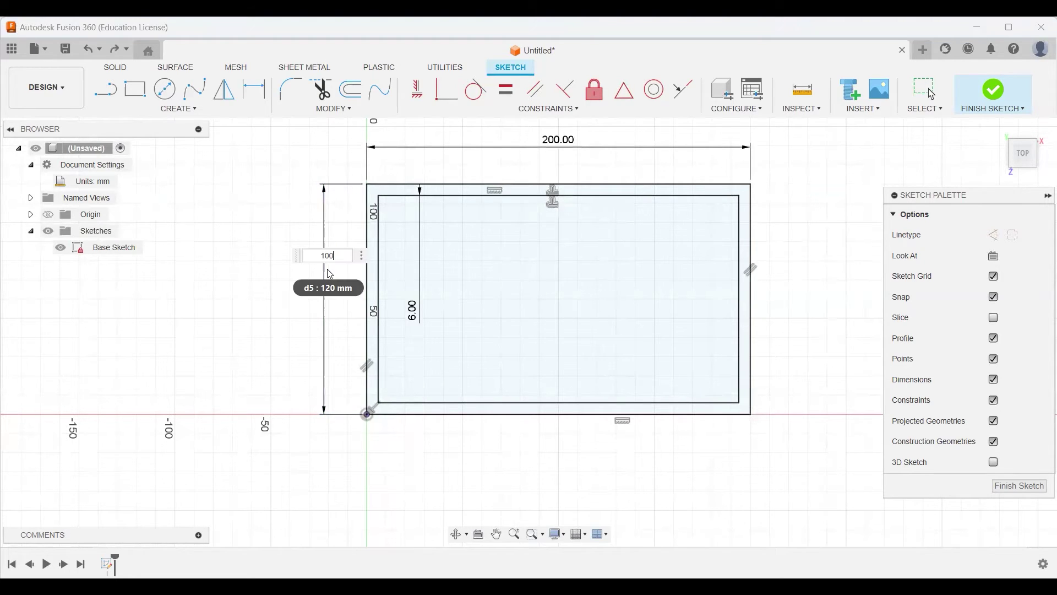
key(Return)
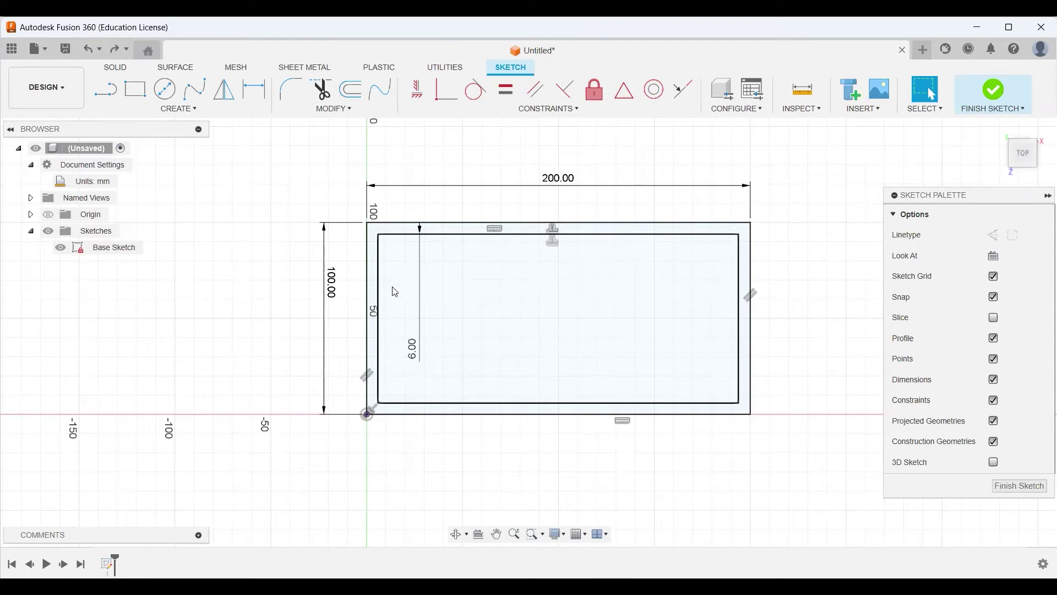
Set the height dimension to the formula d4 + 20 mm, giving 220 mm
double_click(333, 291)
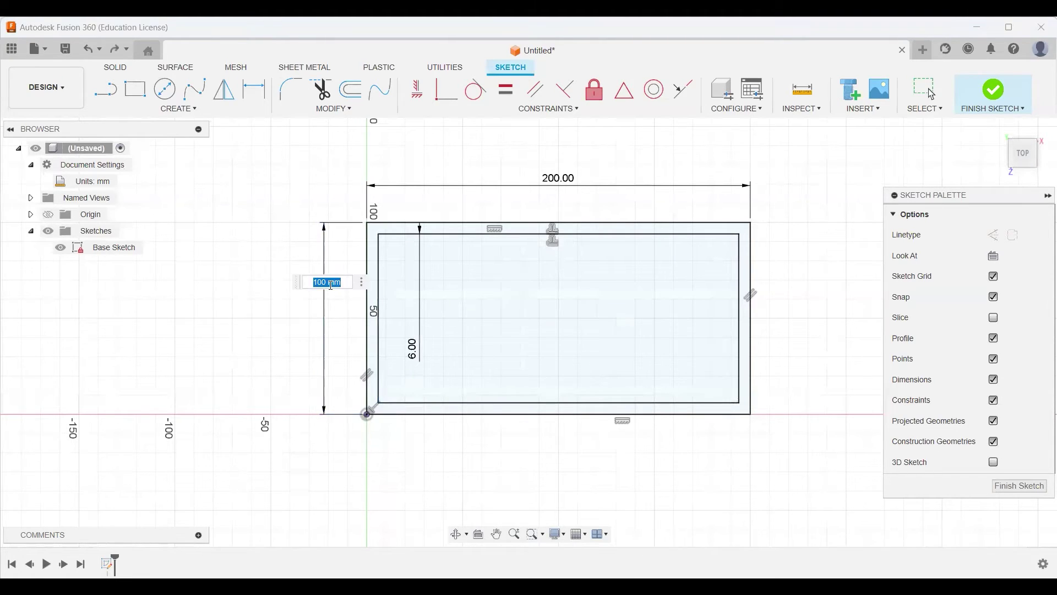
key(BackSpace)
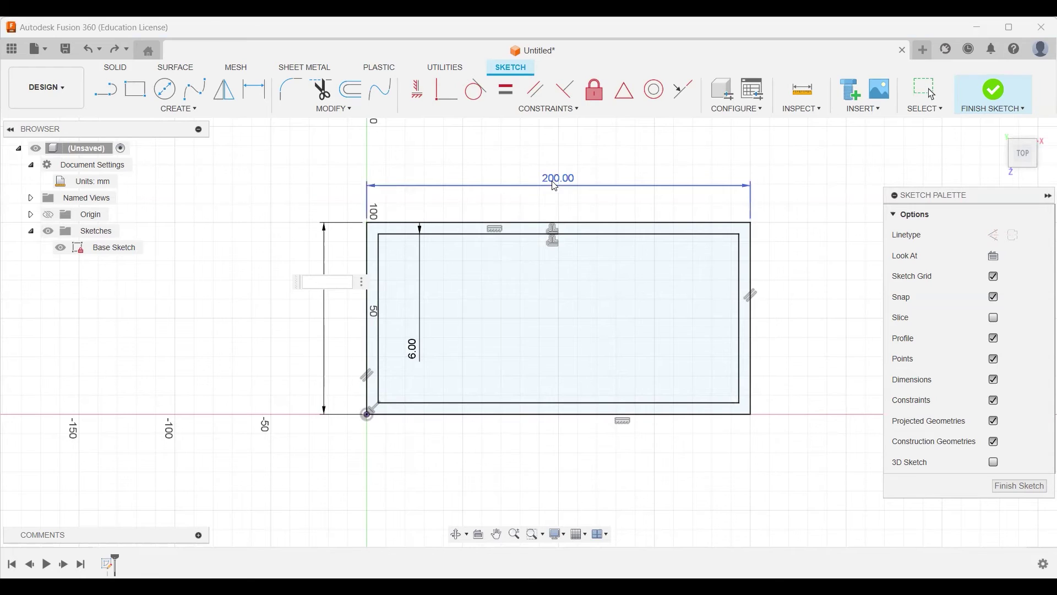
click(555, 186)
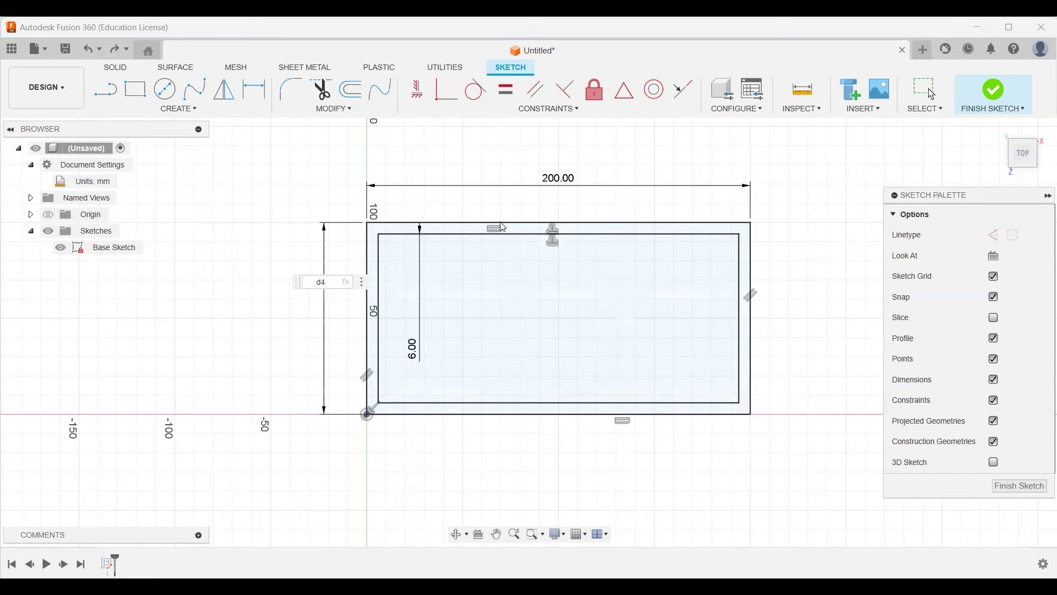
text(+20)
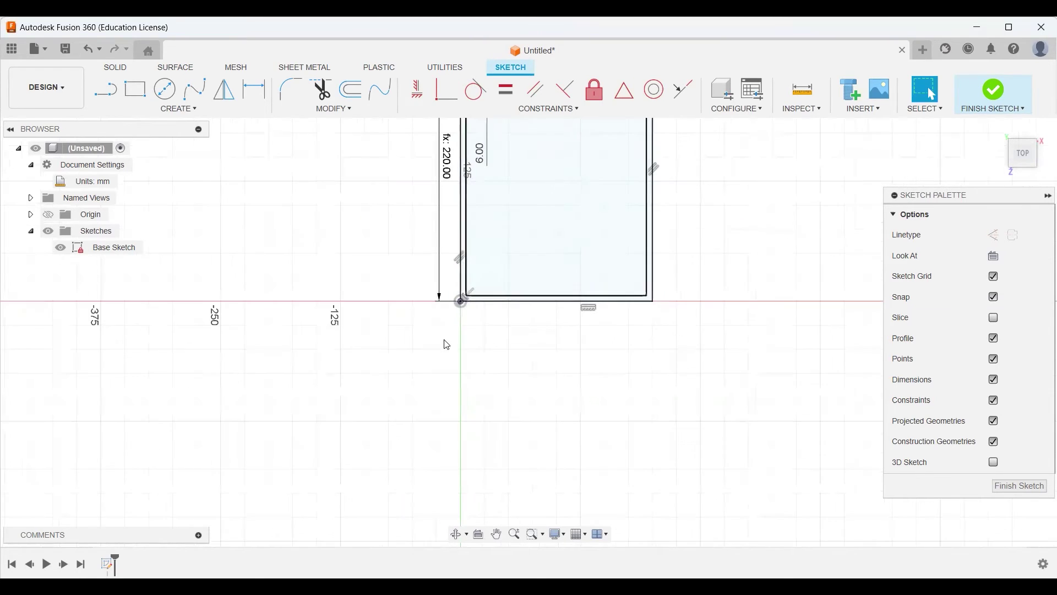
scroll(447, 345, down, 3)
scroll(535, 165, up, 5)
double_click(361, 307)
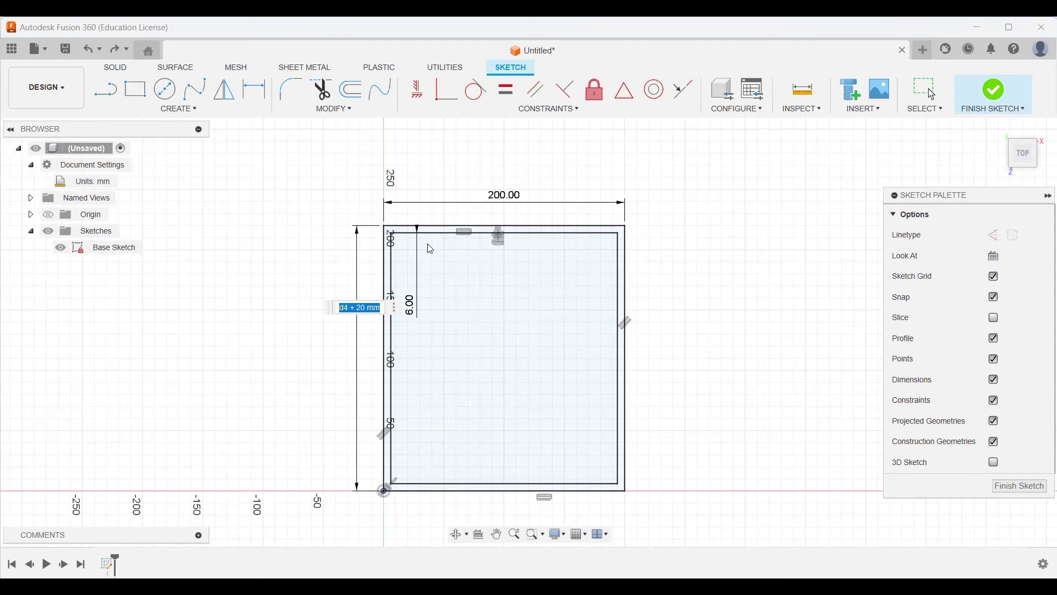
key(Return)
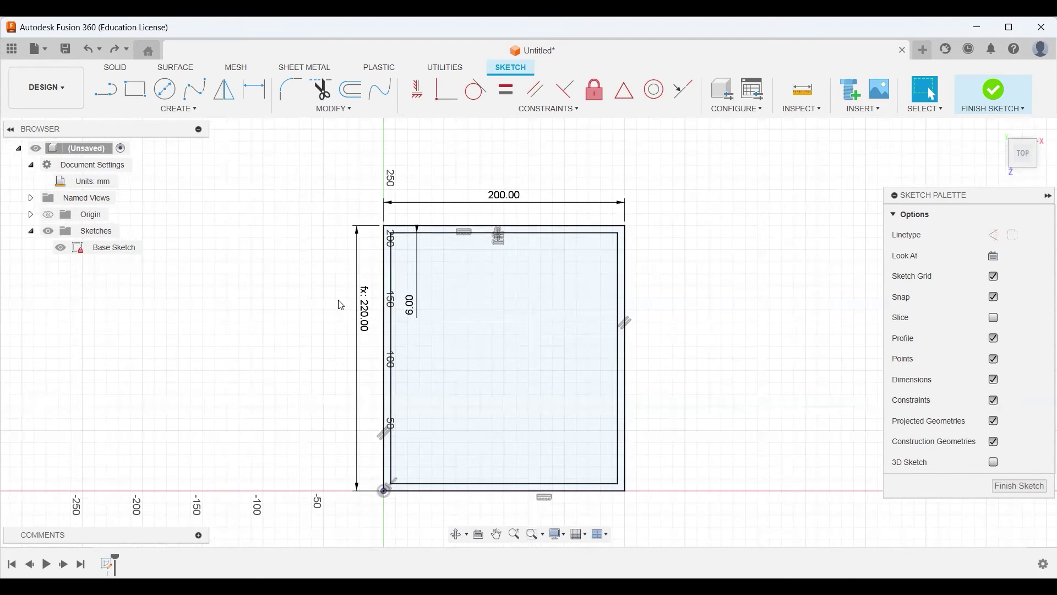
Test the link by changing the width to 100 mm and back to 200 mm
double_click(507, 203)
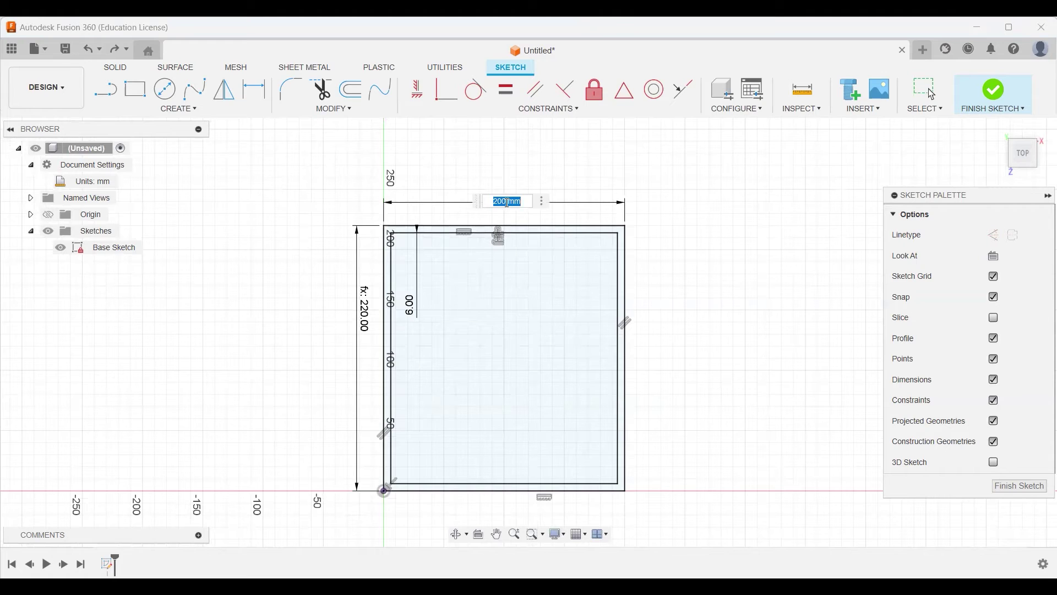
text(100)
key(Return)
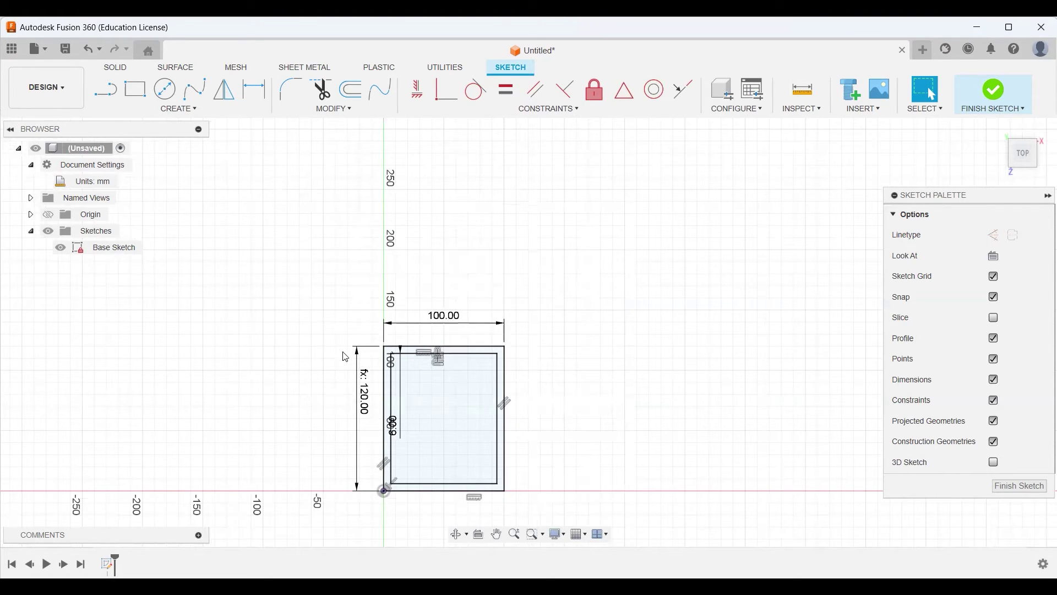
double_click(443, 328)
text(200)
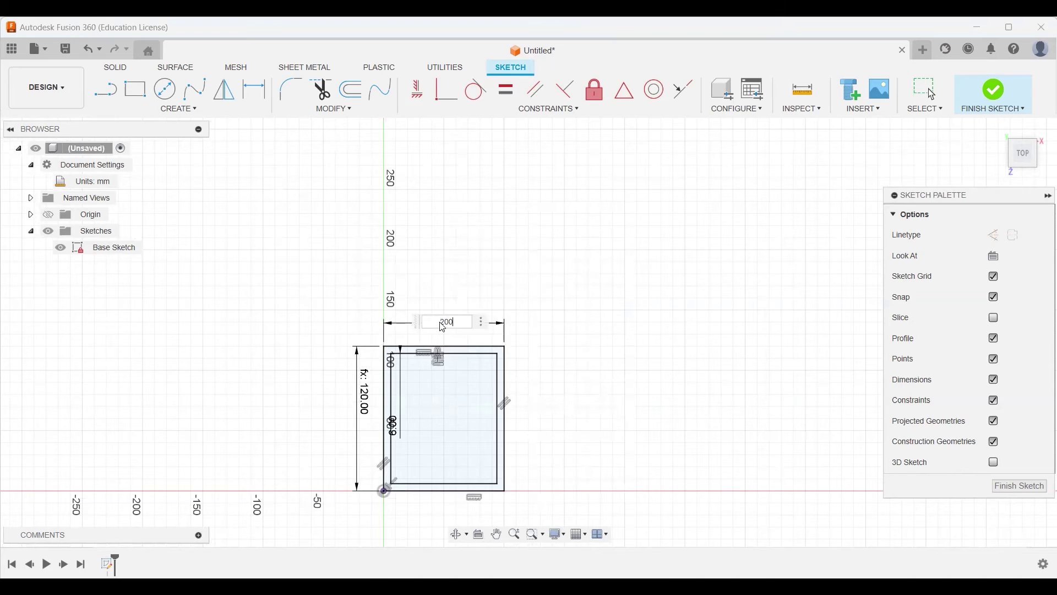
key(Return)
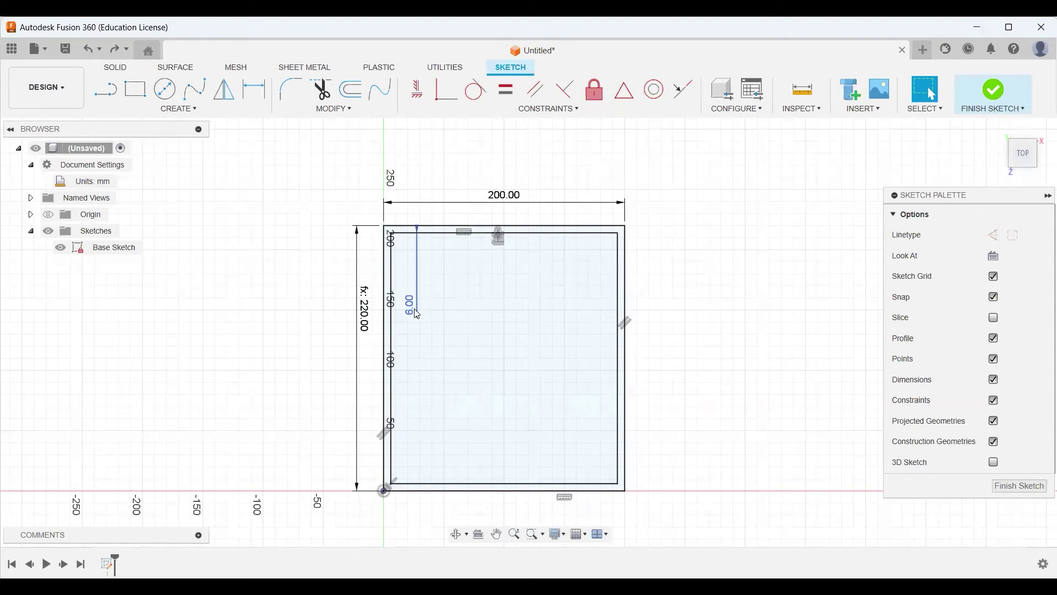
drag(416, 312, 422, 183)
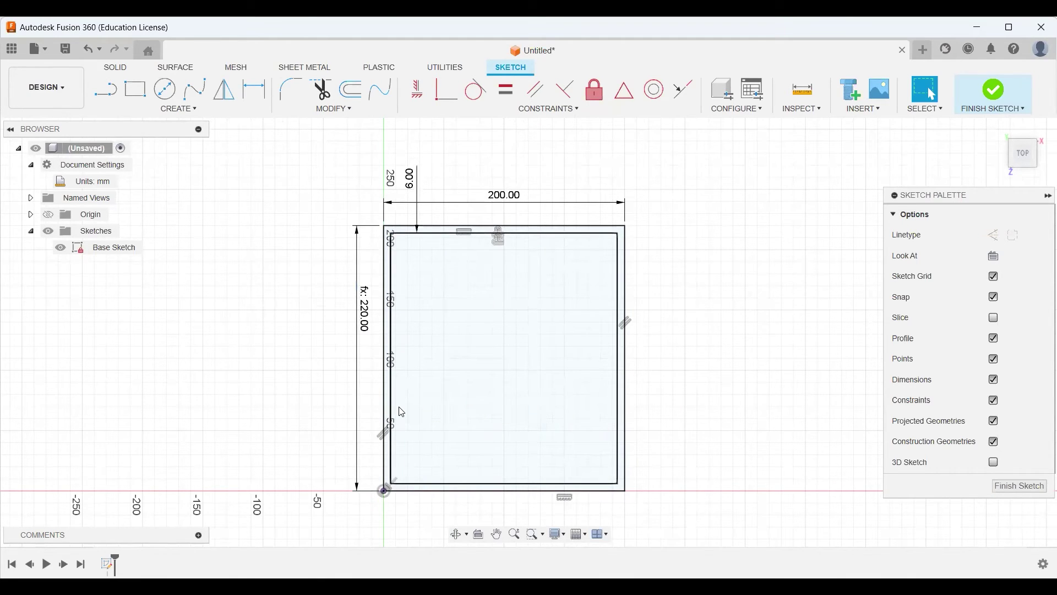
Sketch center-diameter circles near the rectangle's corners
click(168, 96)
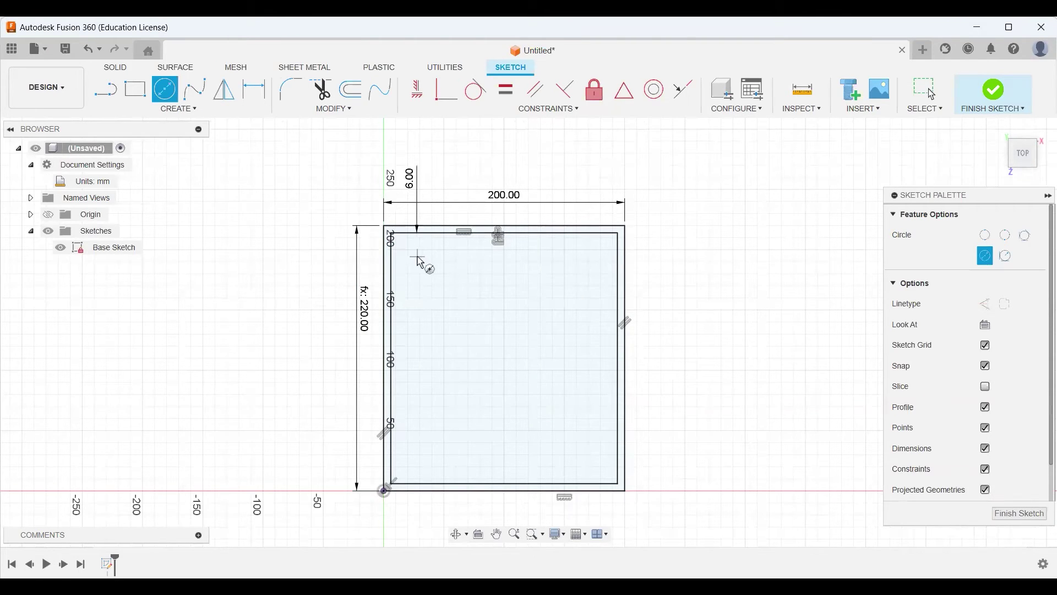
click(417, 257)
click(432, 274)
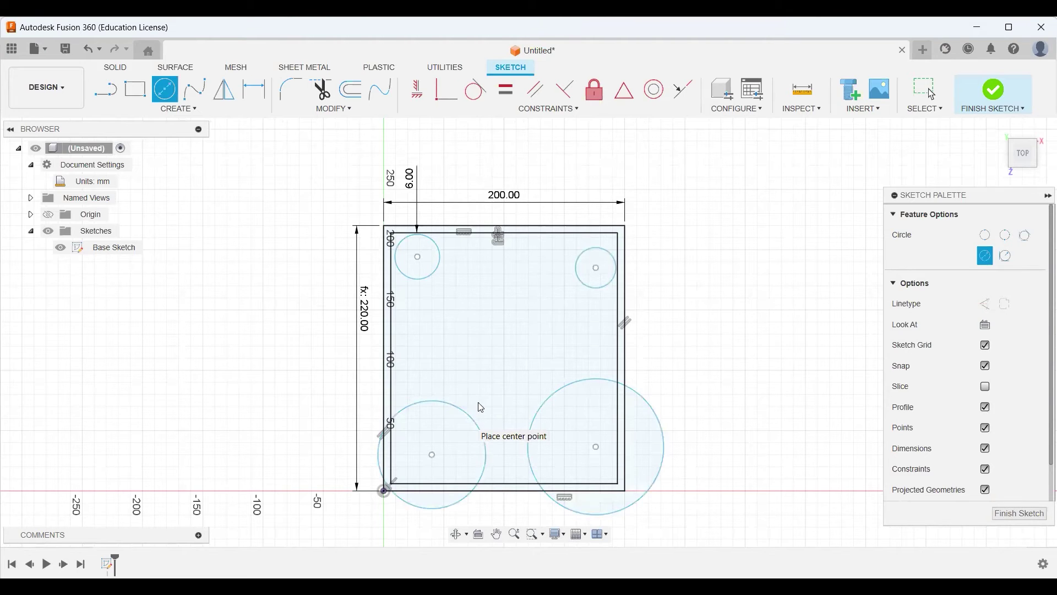
key(Escape)
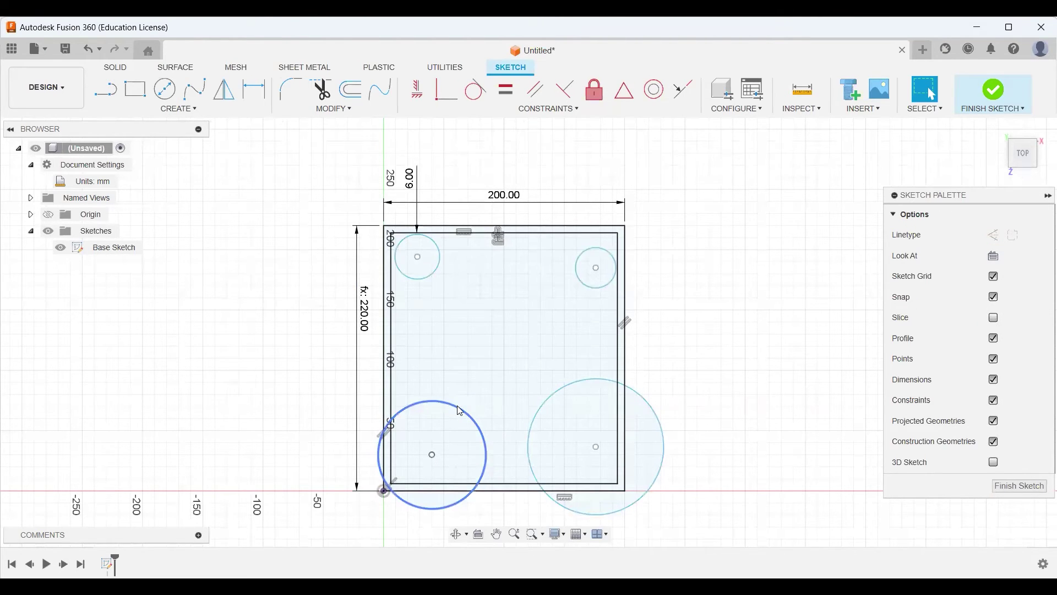
Select all four corner circles
click(432, 282)
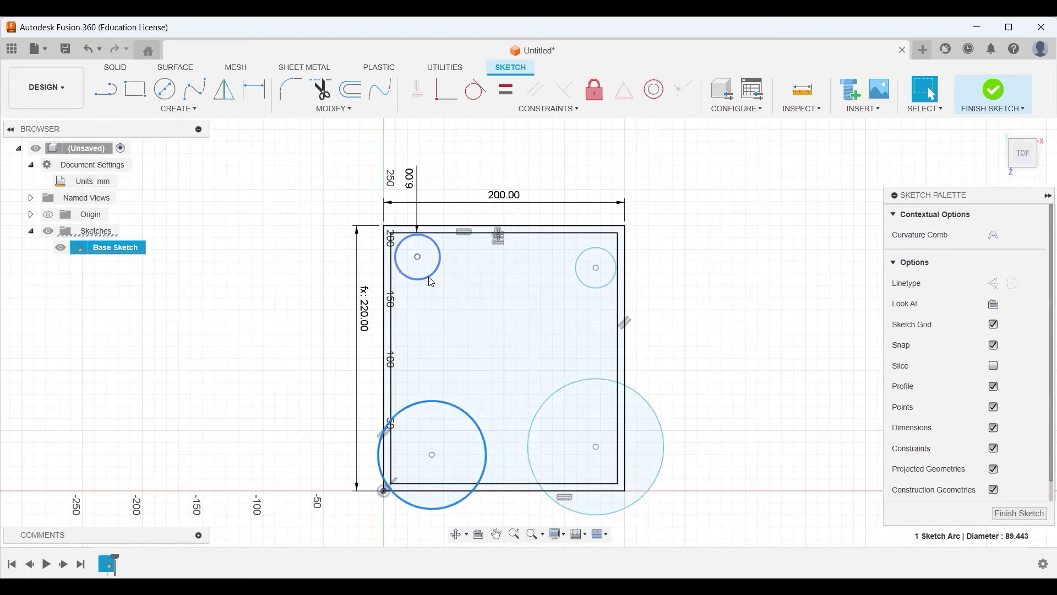
click(587, 283)
click(471, 416)
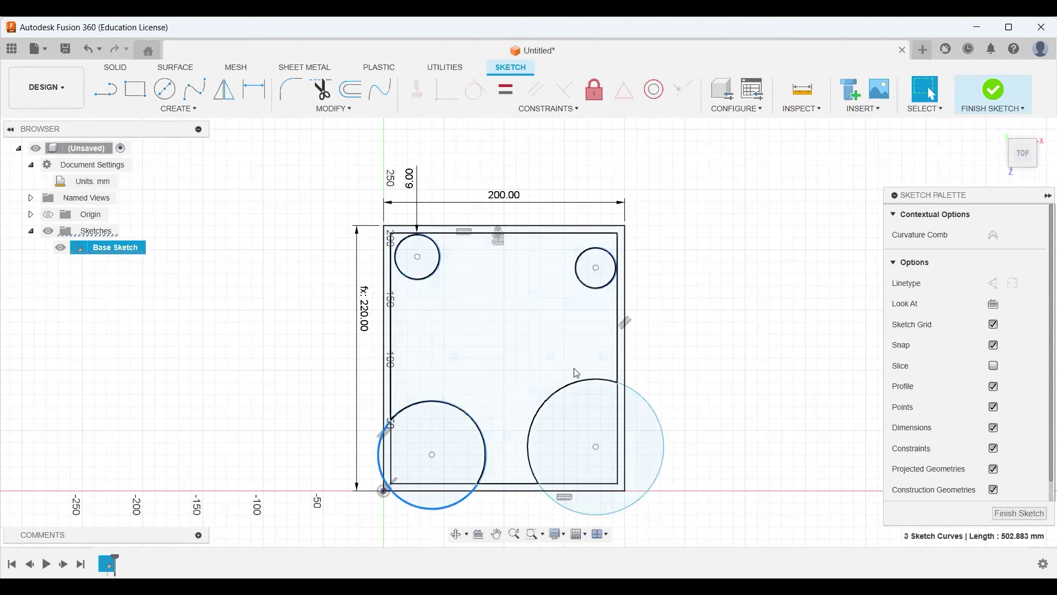
click(576, 381)
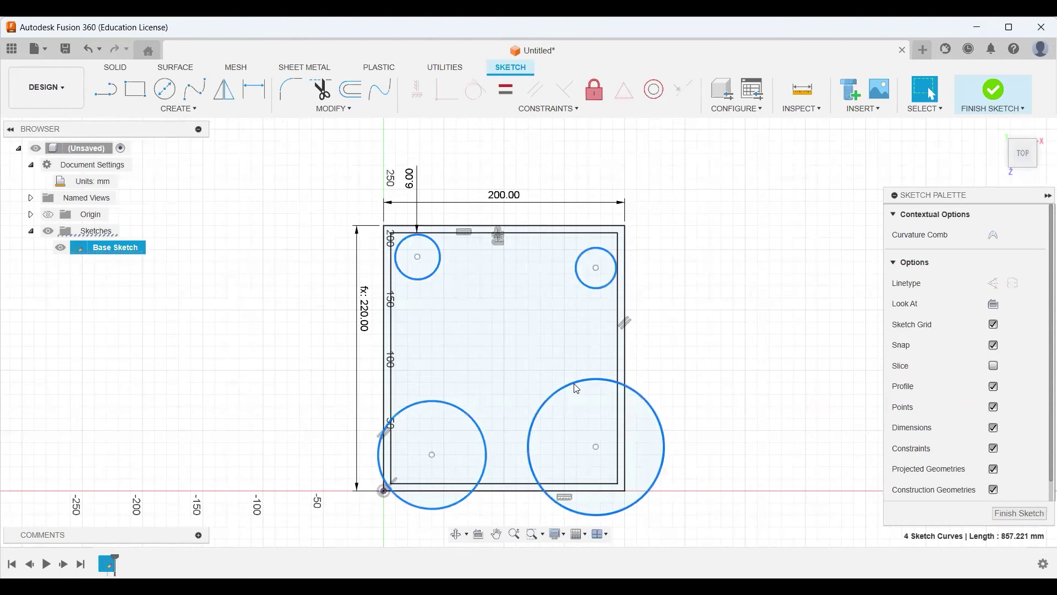
Apply an Equal constraint to the four circles and drag one to confirm they resize together
click(502, 90)
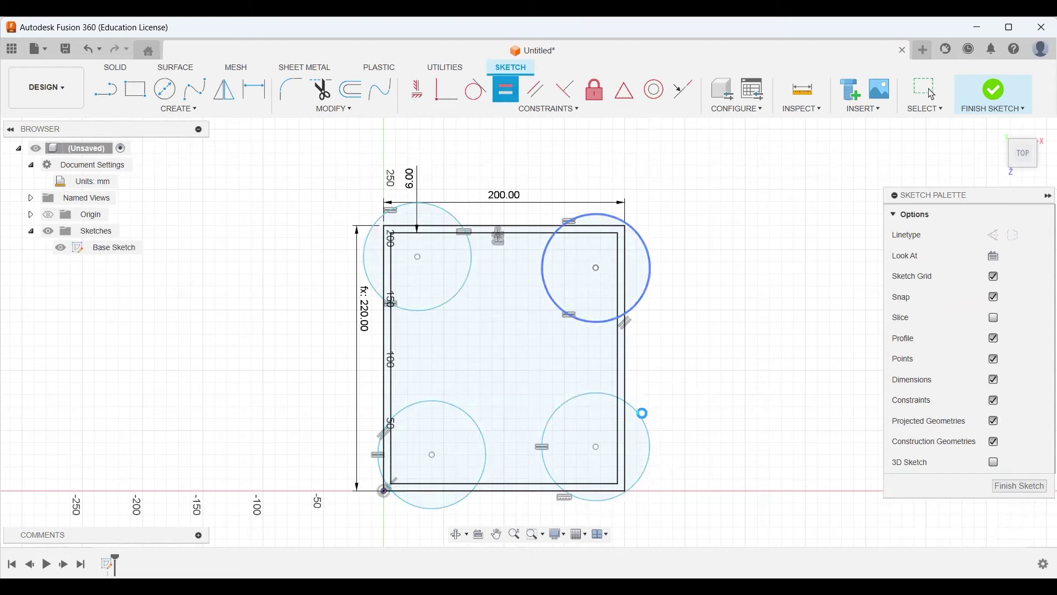
click(645, 421)
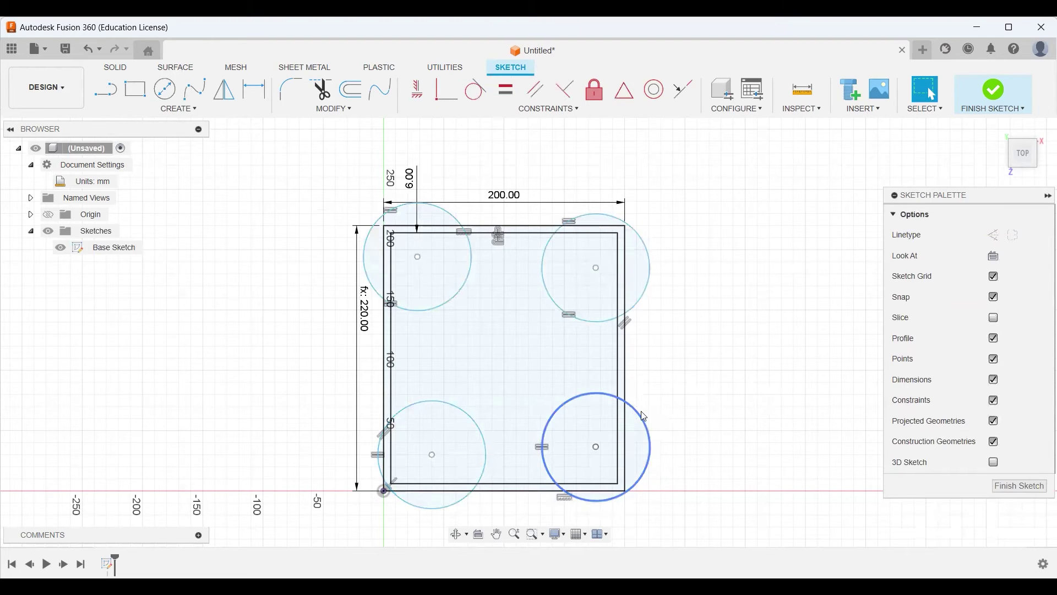
drag(643, 419, 658, 410)
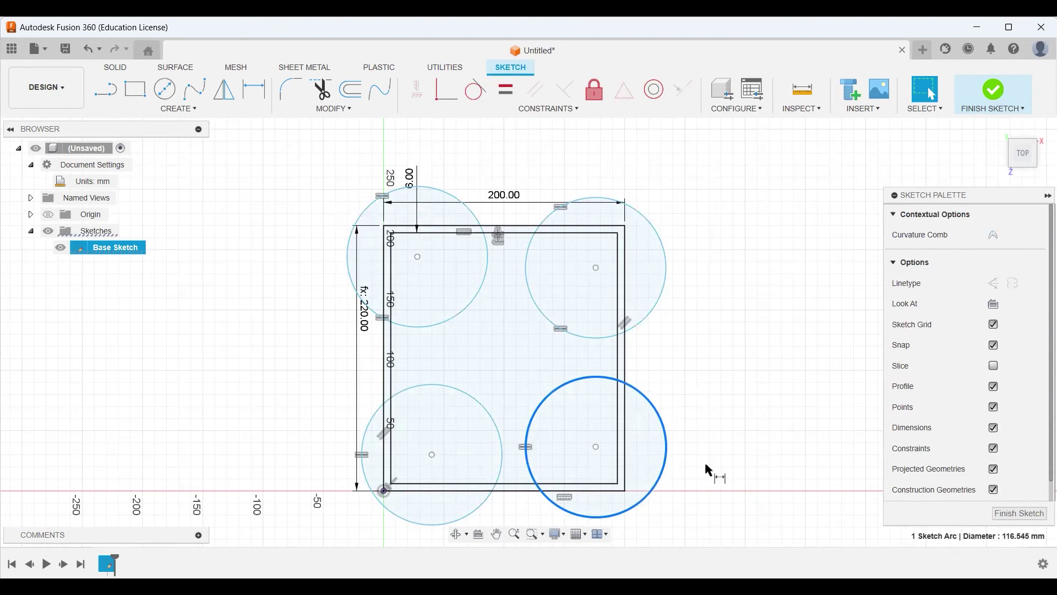
Dimension one corner circle's diameter as 20 mm, shrinking all four equal circles
key(d)
click(706, 510)
text(20)
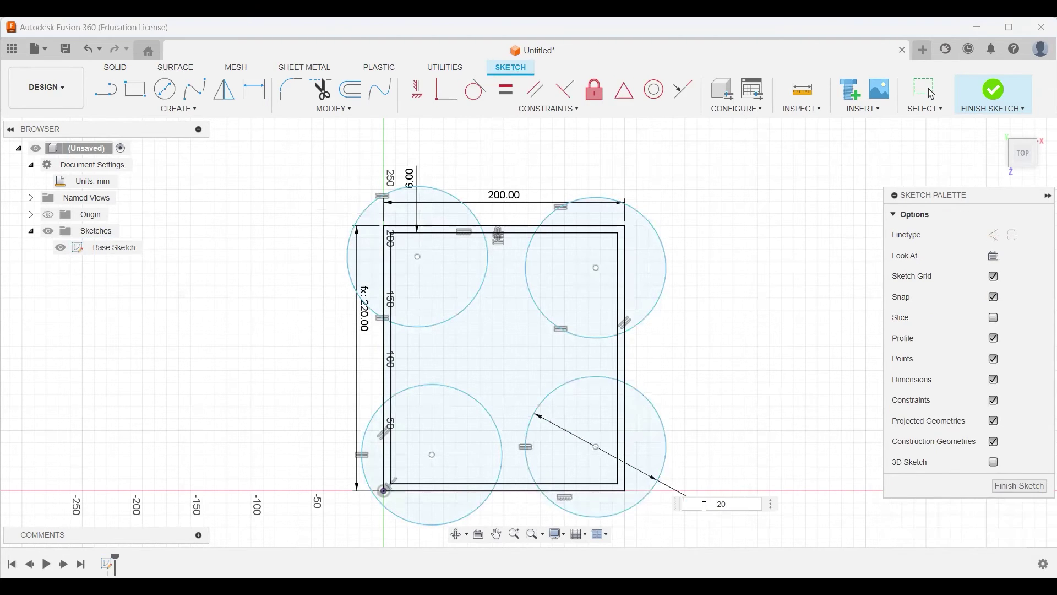
text(mm)
key(Return)
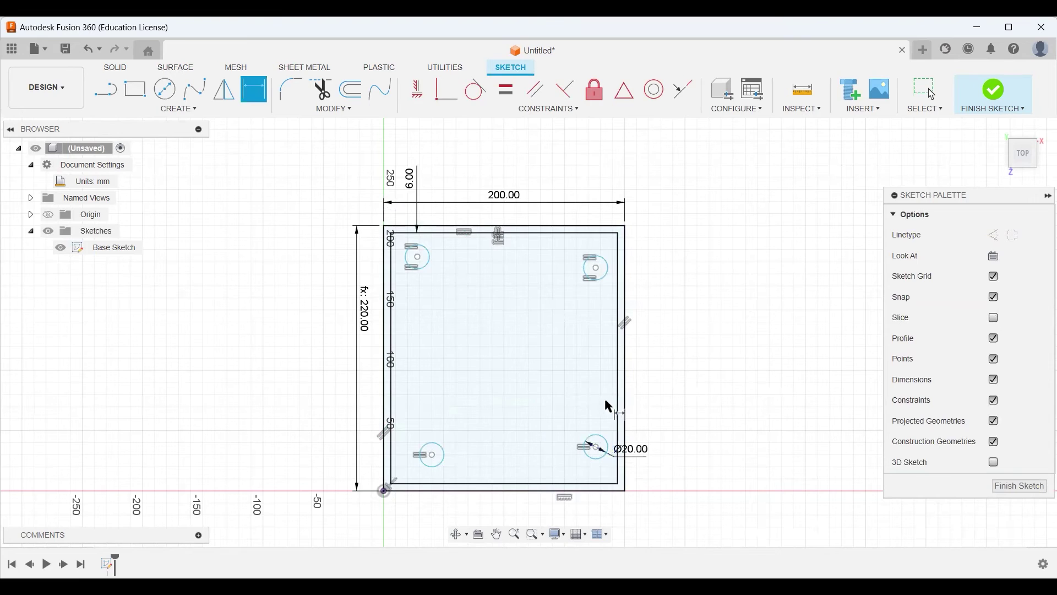
Dimension the bottom-right circle's centre 35 mm from the rectangle's bottom edge
scroll(607, 489, up, 3)
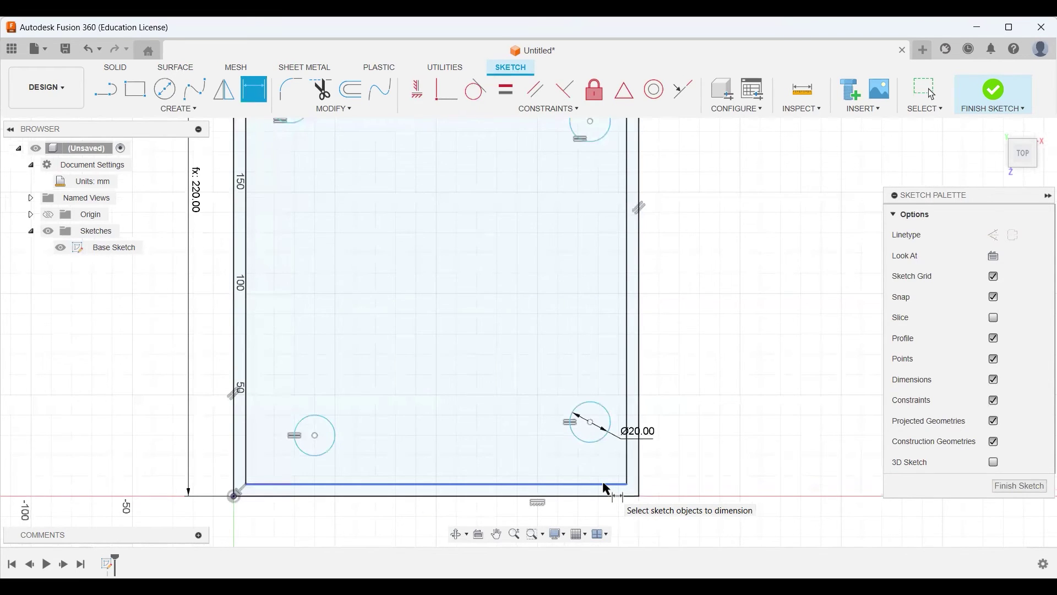
key(Escape)
click(591, 422)
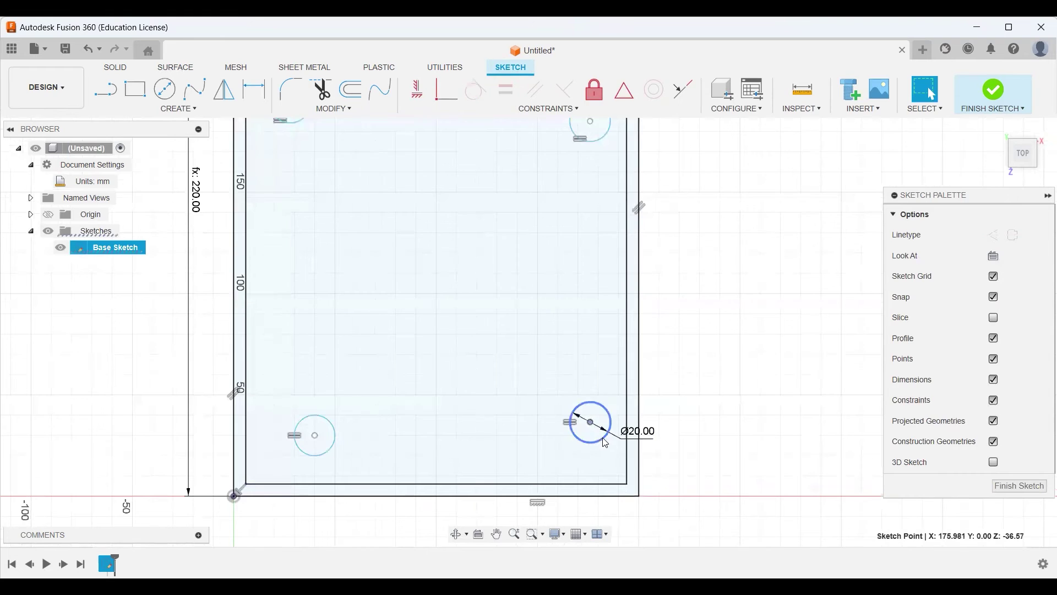
click(255, 90)
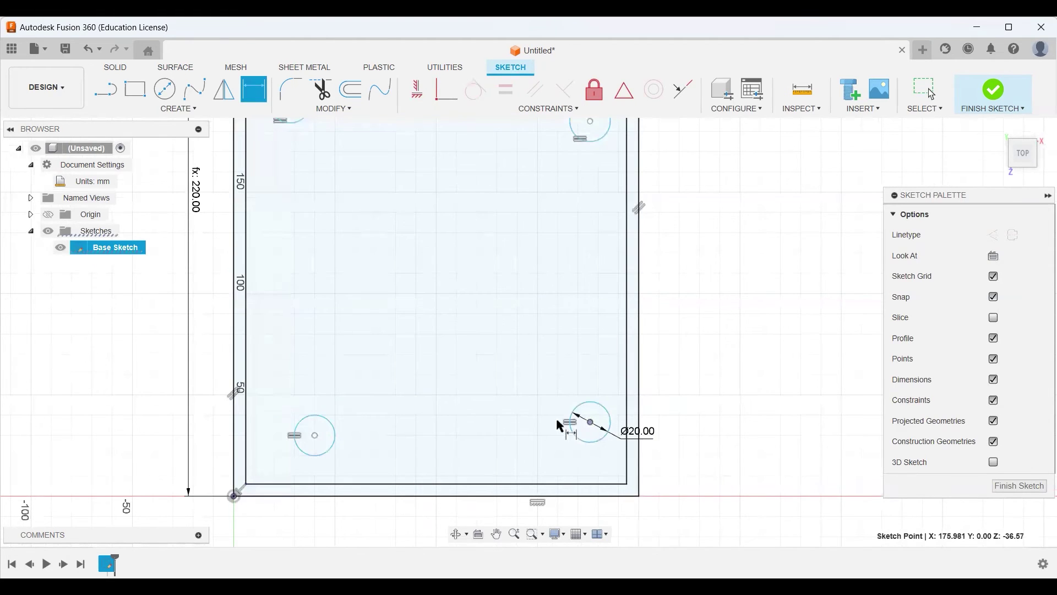
click(581, 438)
click(634, 496)
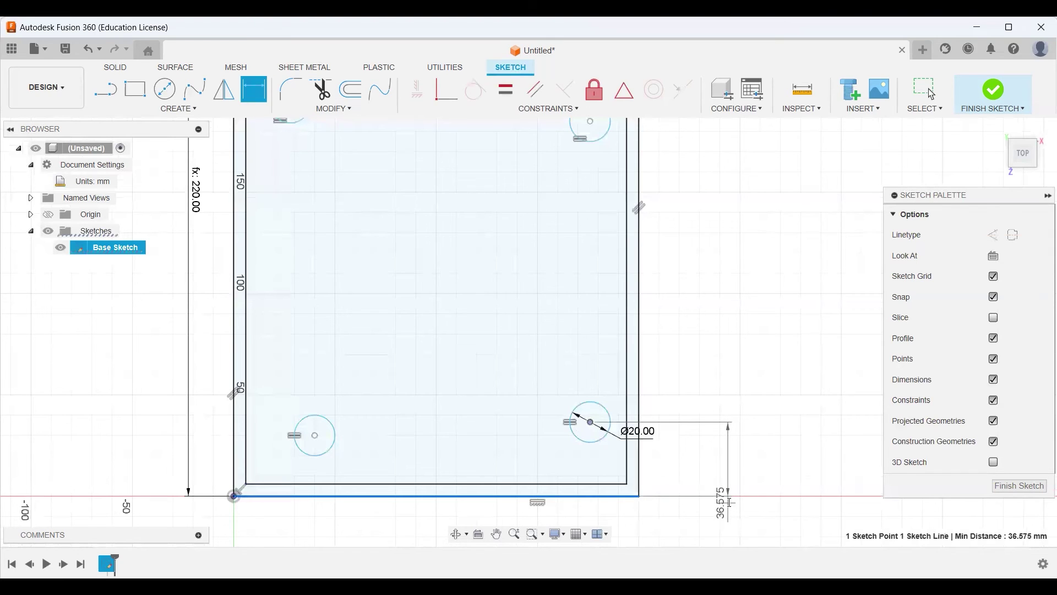
click(729, 502)
text(25)
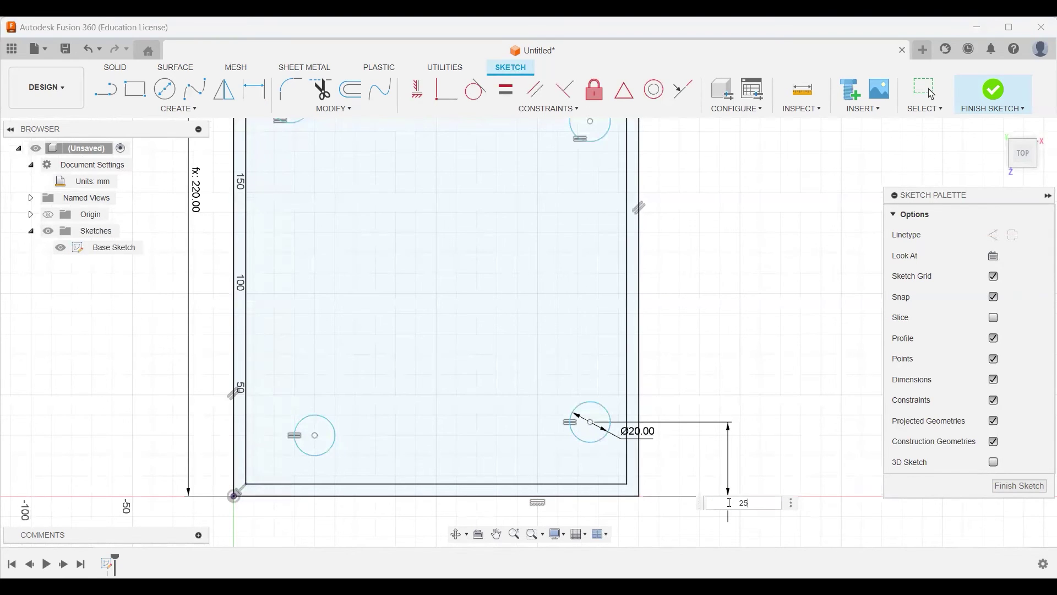
key(BackSpace)
key(BackSpace)
text(35mm)
key(Return)
Dimension the same circle's centre 35 mm from the rectangle's right edge
click(640, 465)
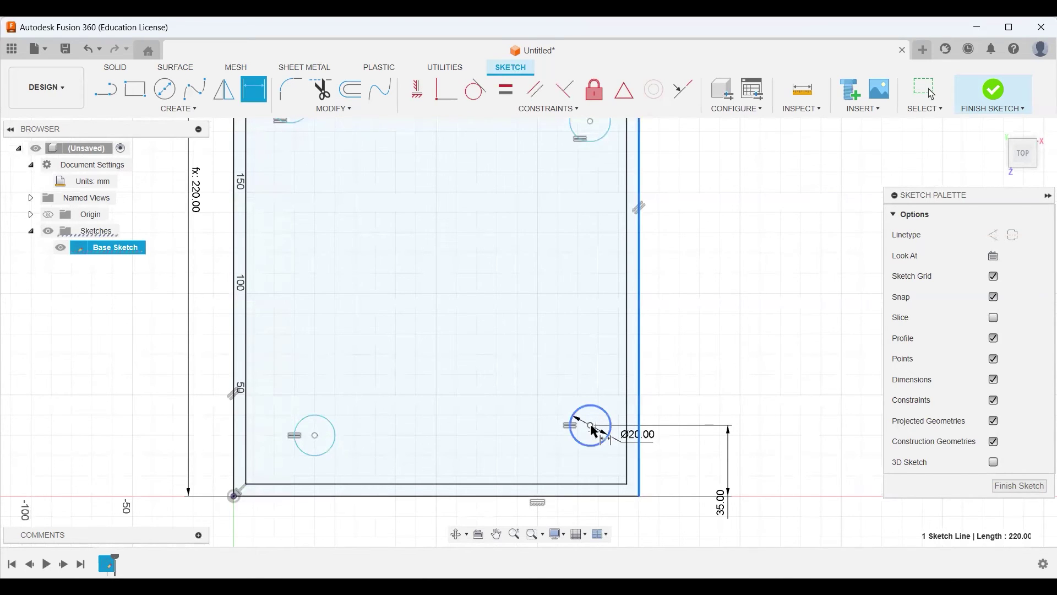
click(591, 425)
click(714, 380)
text(35)
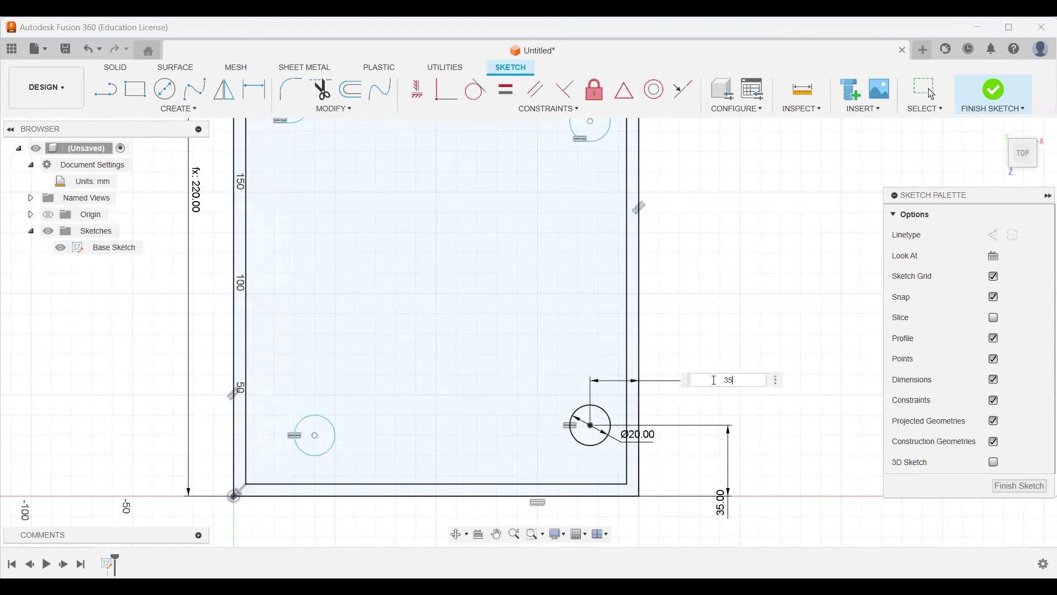
key(Return)
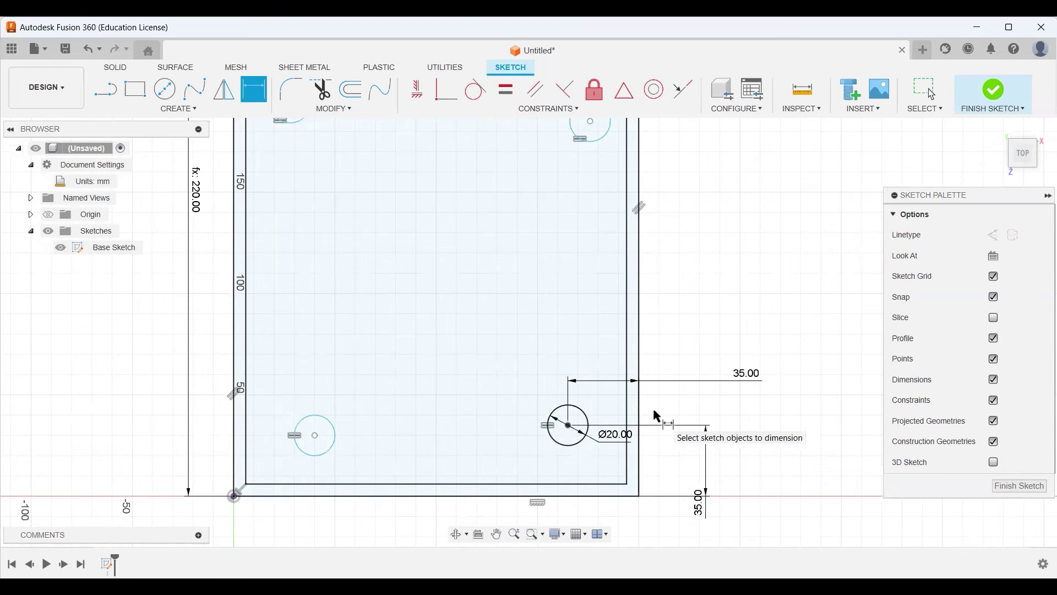
key(Escape)
scroll(551, 424, down, 2)
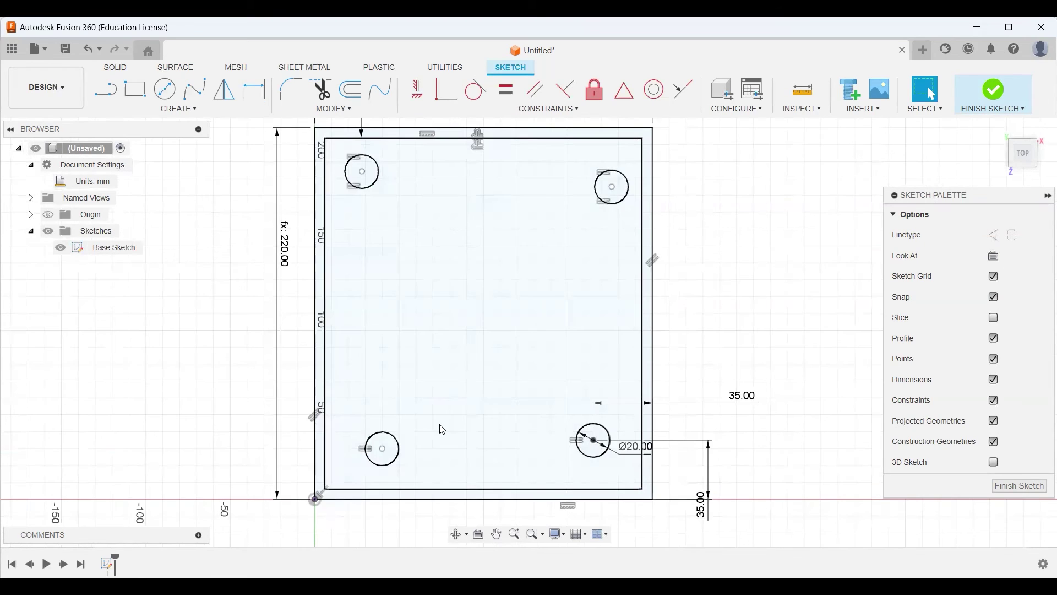
Set the Line tool's linetype to Construction in the Sketch Palette, then clear the selection
click(180, 110)
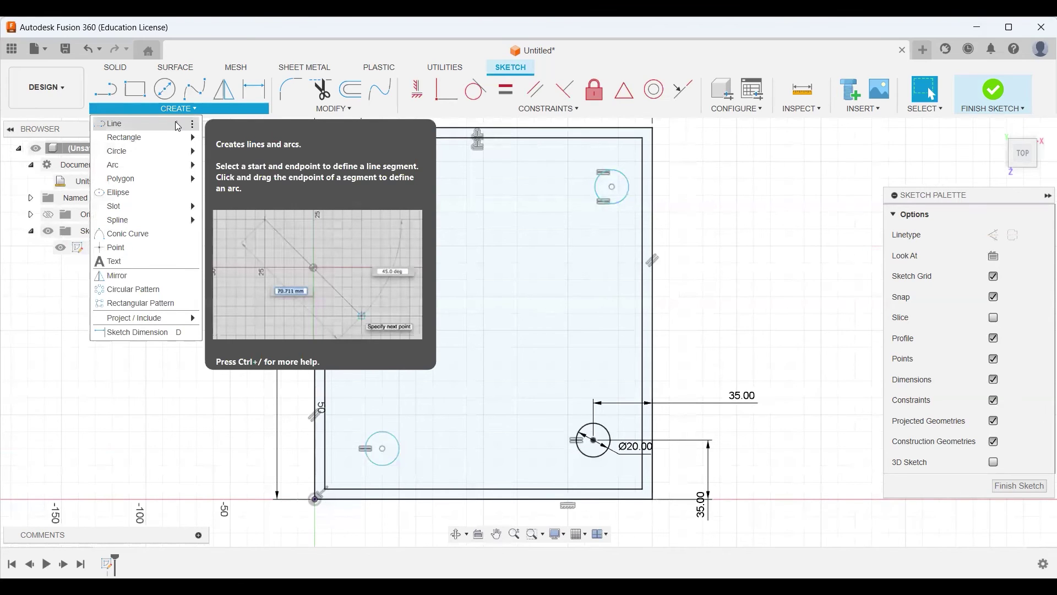
click(177, 127)
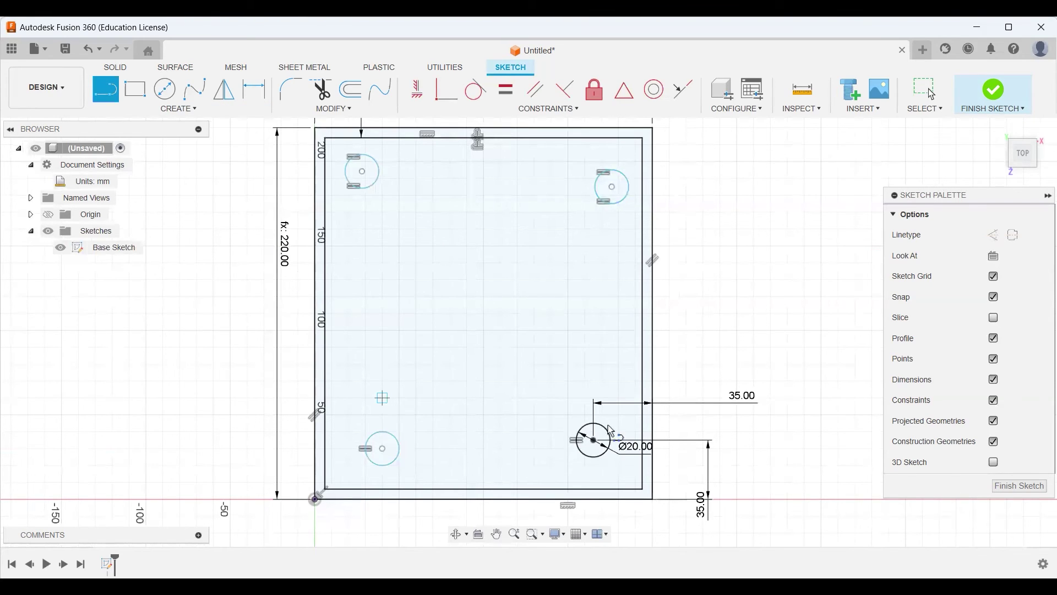
click(996, 242)
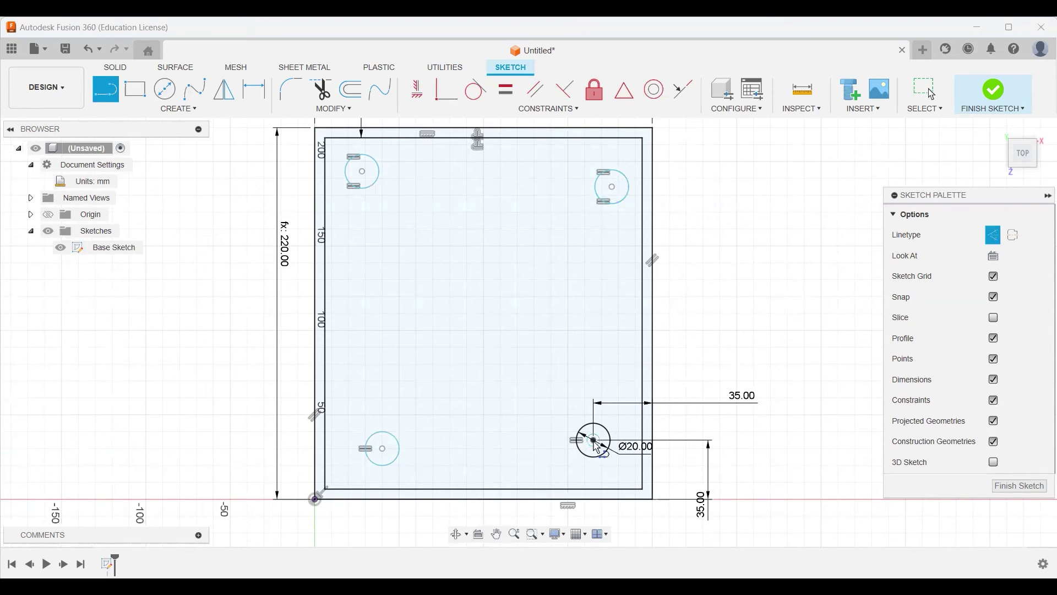
click(519, 337)
mouse_move(756, 330)
mouse_down()
mouse_move(822, 276)
mouse_move(738, 239)
mouse_move(695, 274)
mouse_up()
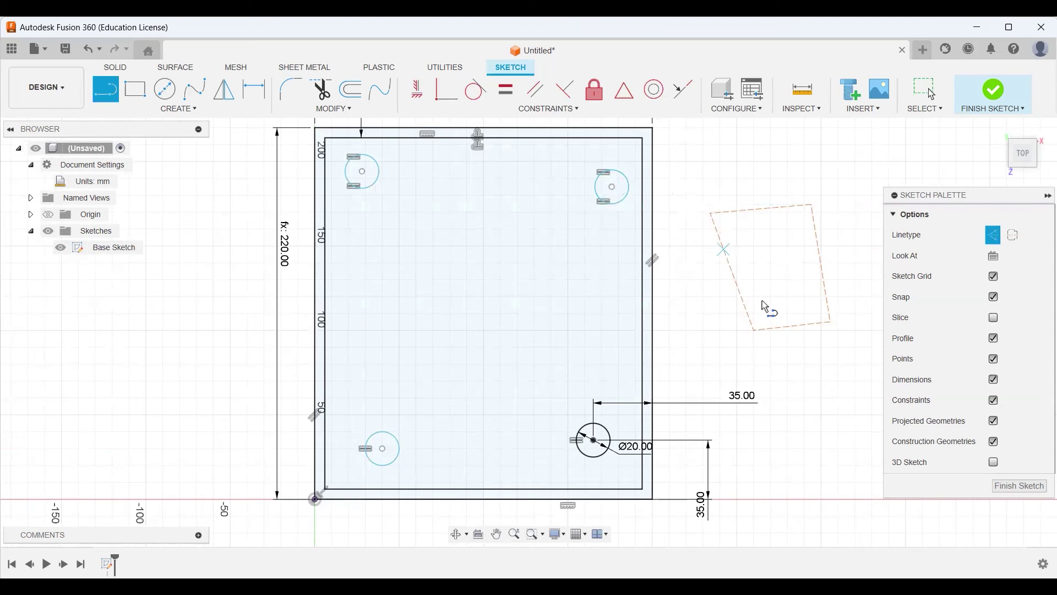
key(Escape)
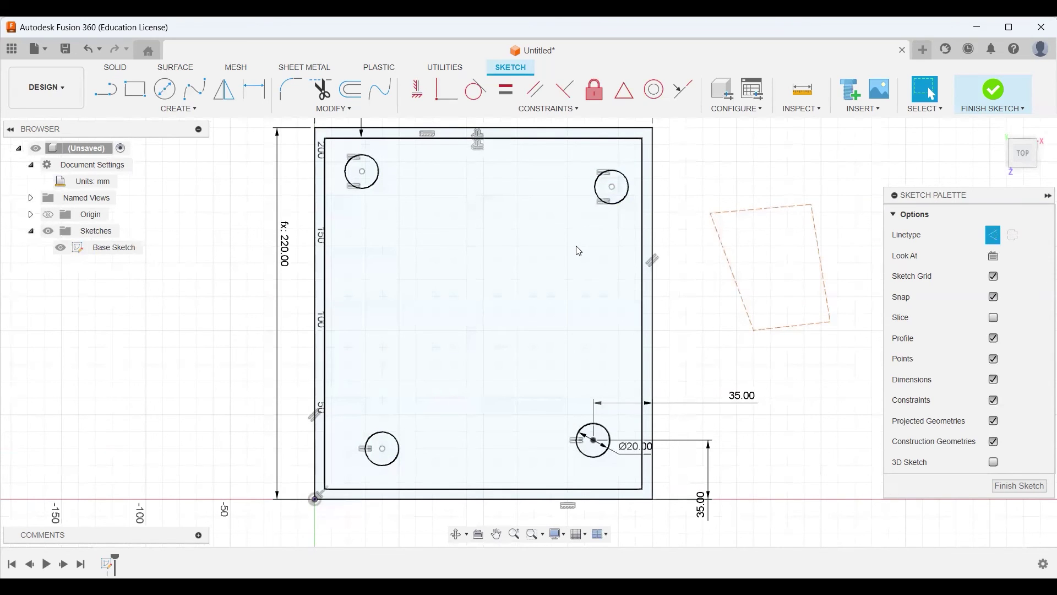
click(522, 253)
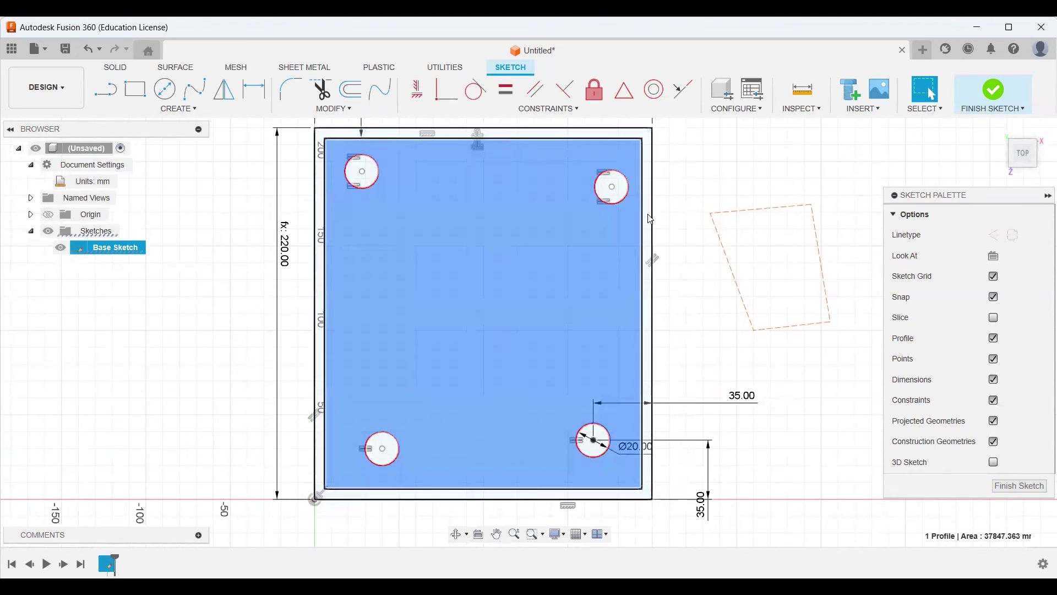
click(651, 219)
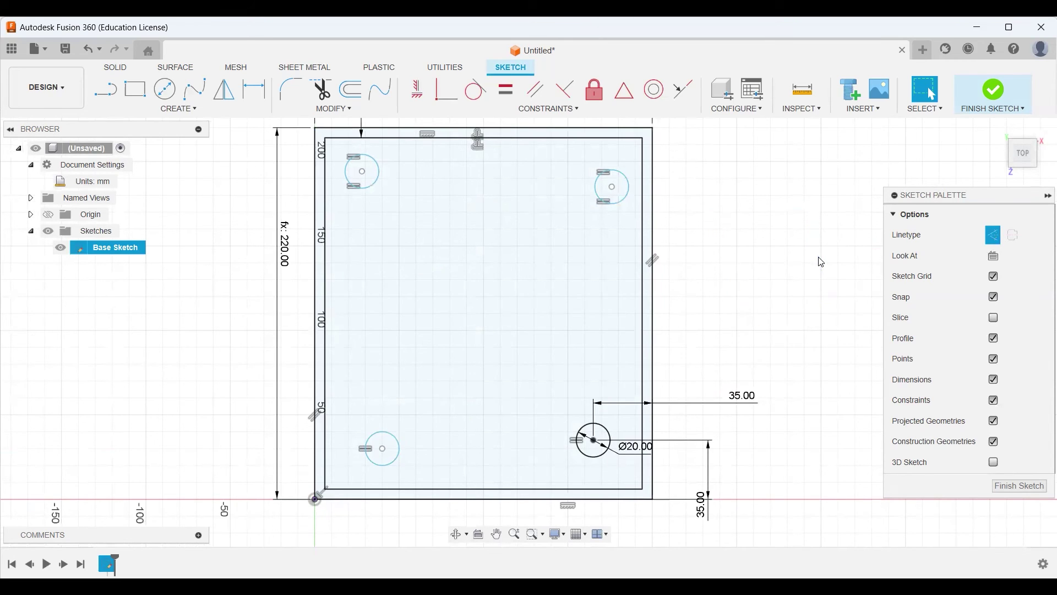
click(101, 96)
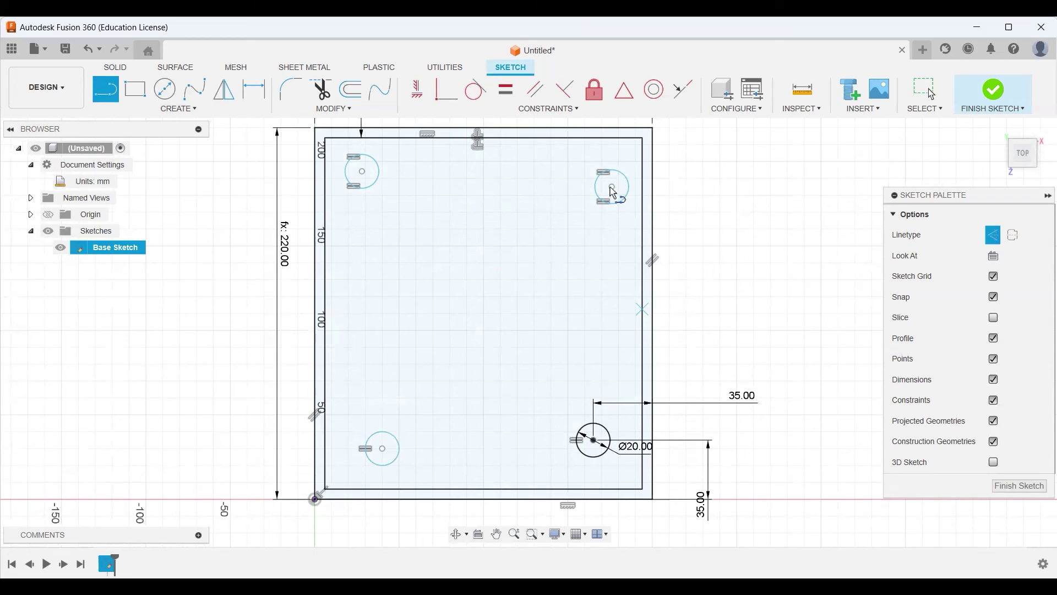
Close the construction loop through the four circle centres and drag circles to square it
click(595, 442)
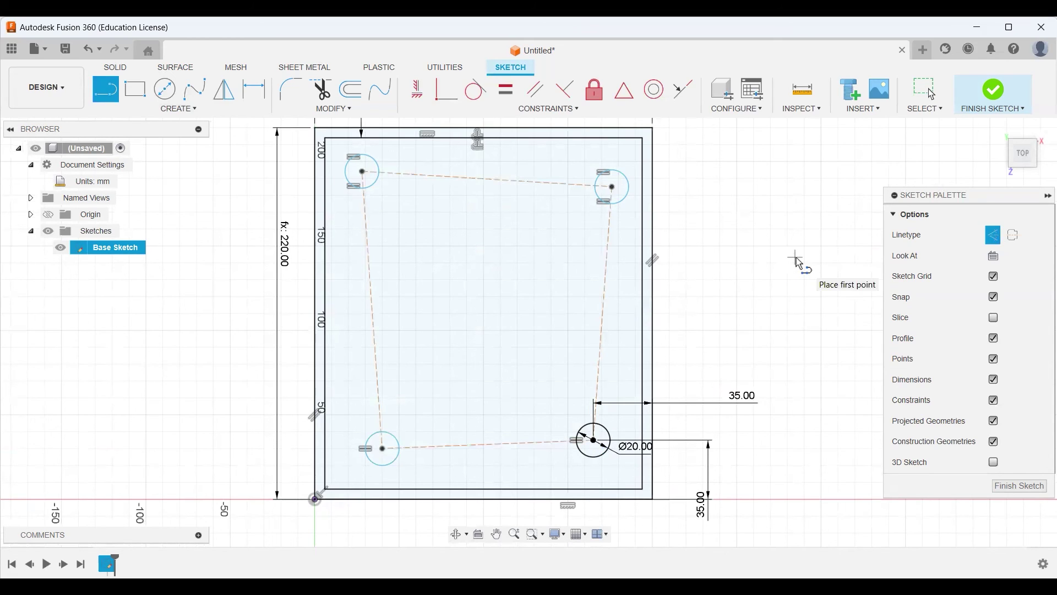
key(Escape)
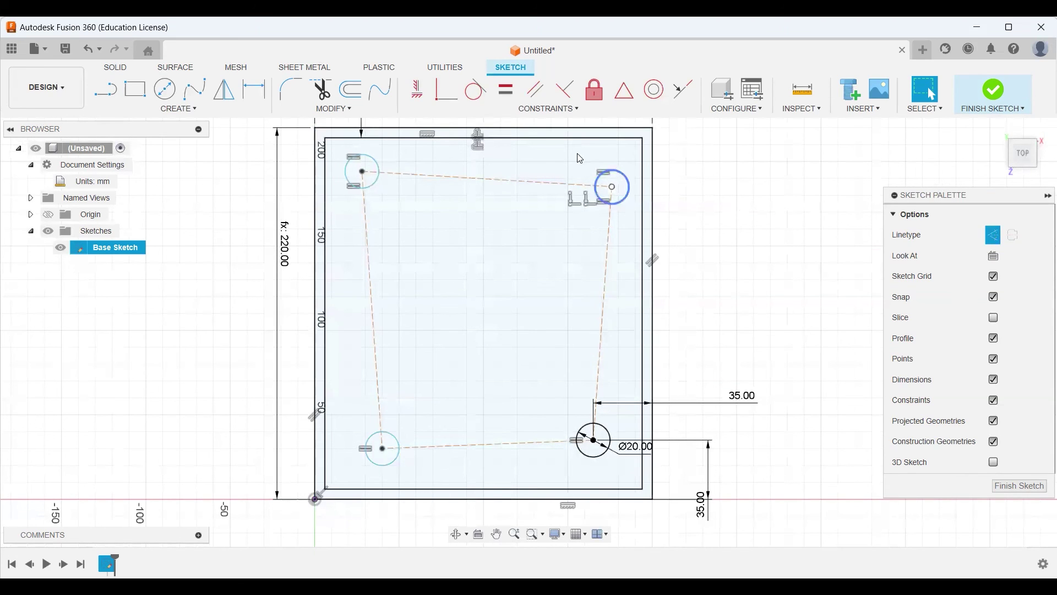
mouse_move(619, 172)
mouse_down()
mouse_move(612, 178)
mouse_move(619, 154)
mouse_up()
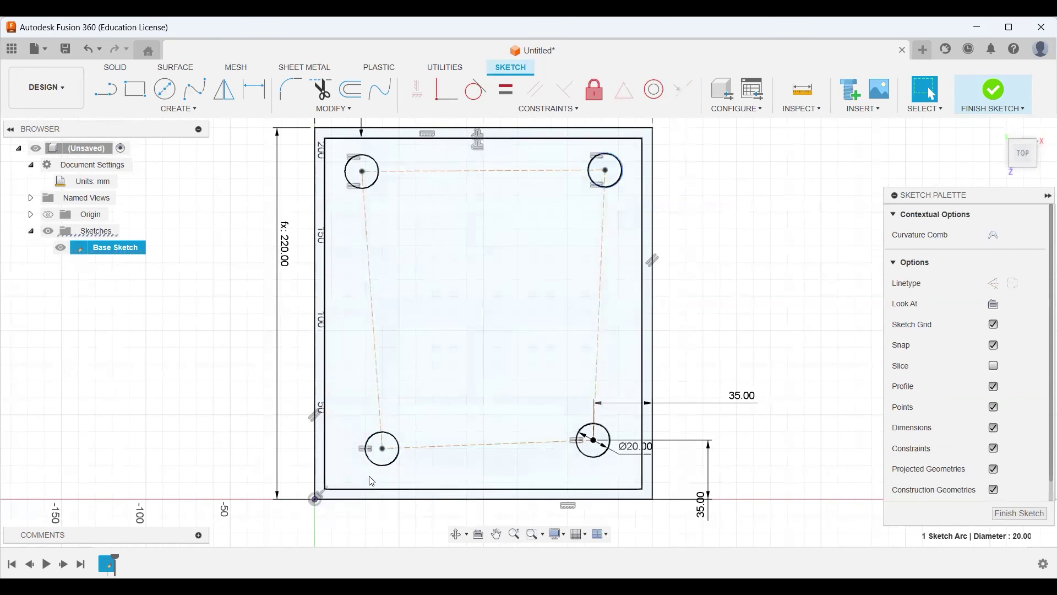
drag(370, 462, 407, 459)
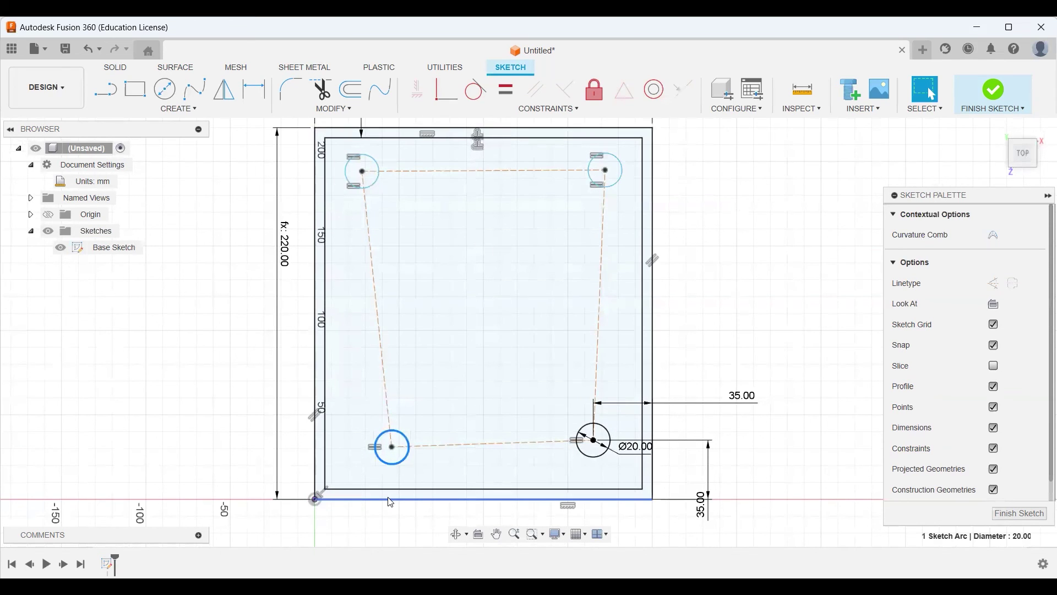
Constrain the loop's top and bottom construction lines horizontal and its sides vertical
click(748, 408)
click(743, 314)
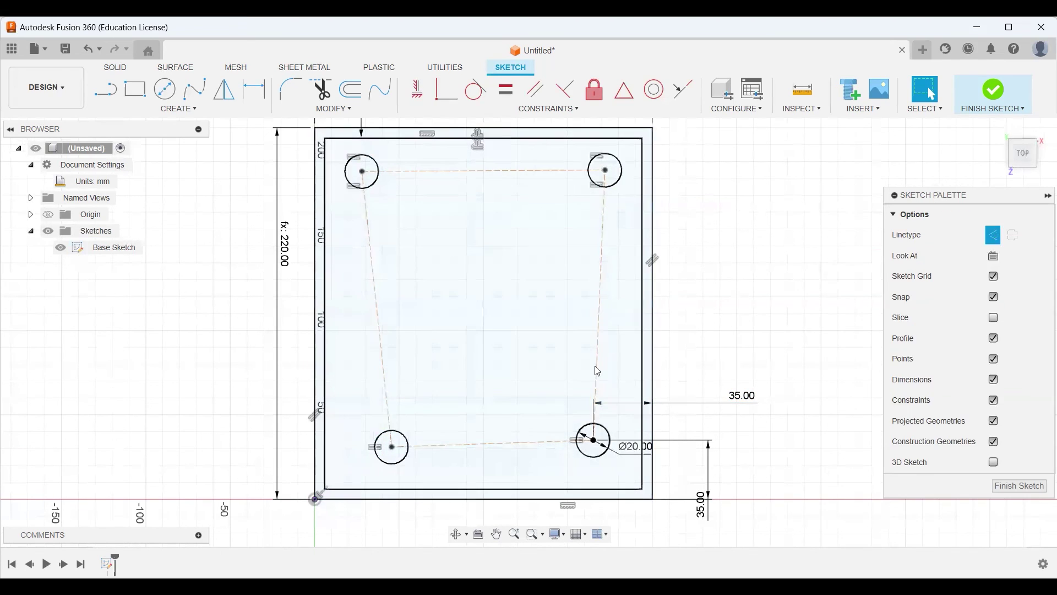
click(500, 448)
shift+click(475, 172)
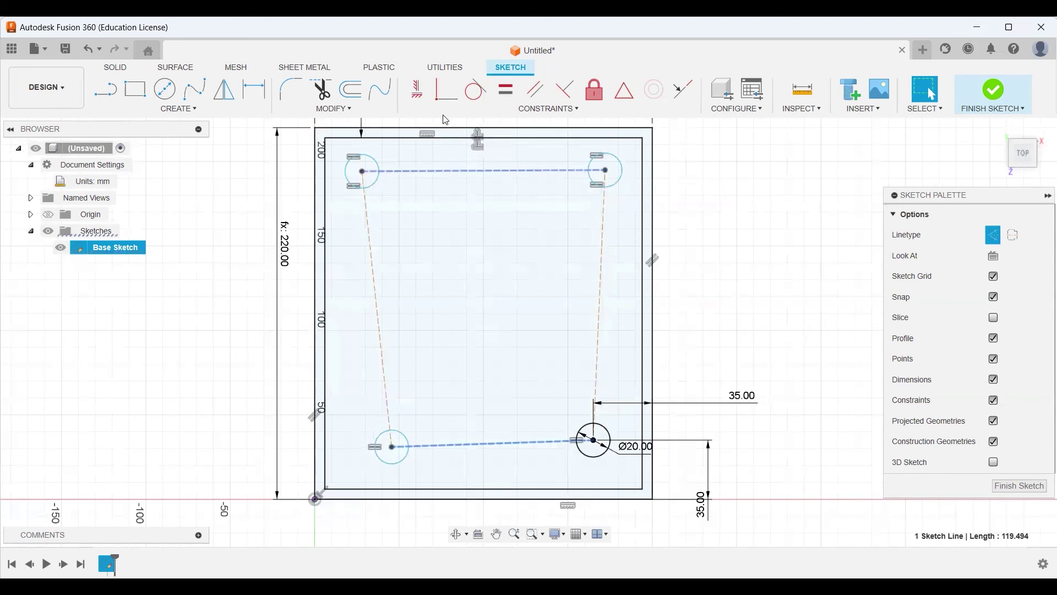
click(421, 93)
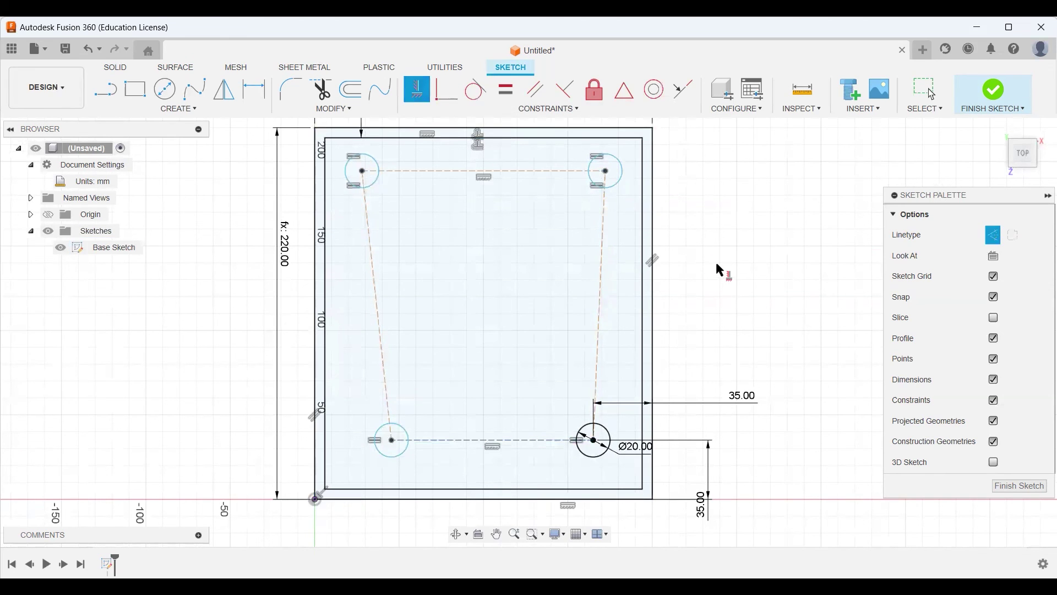
click(600, 319)
click(380, 320)
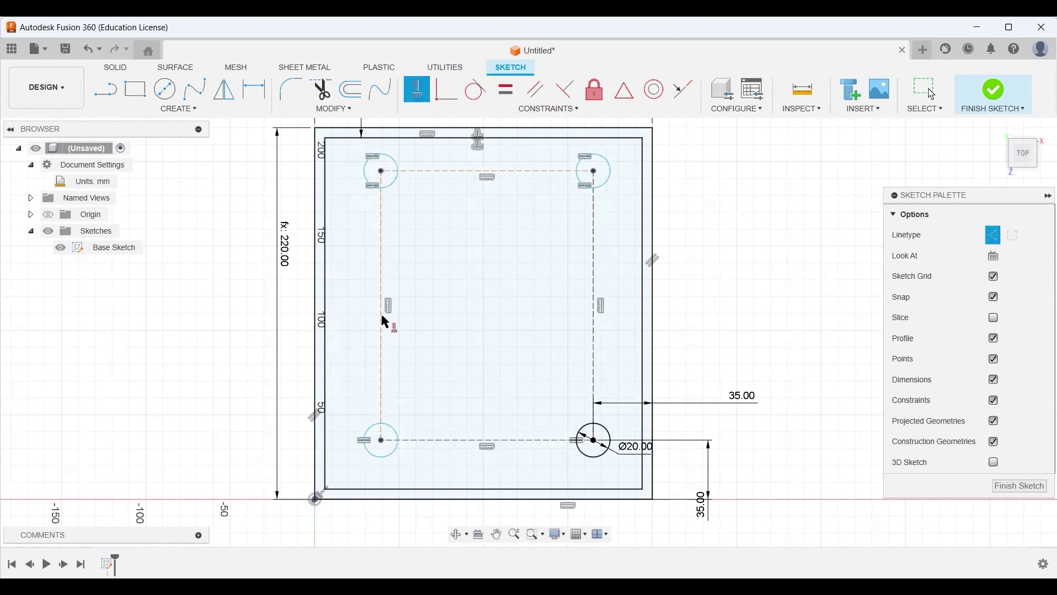
key(m)
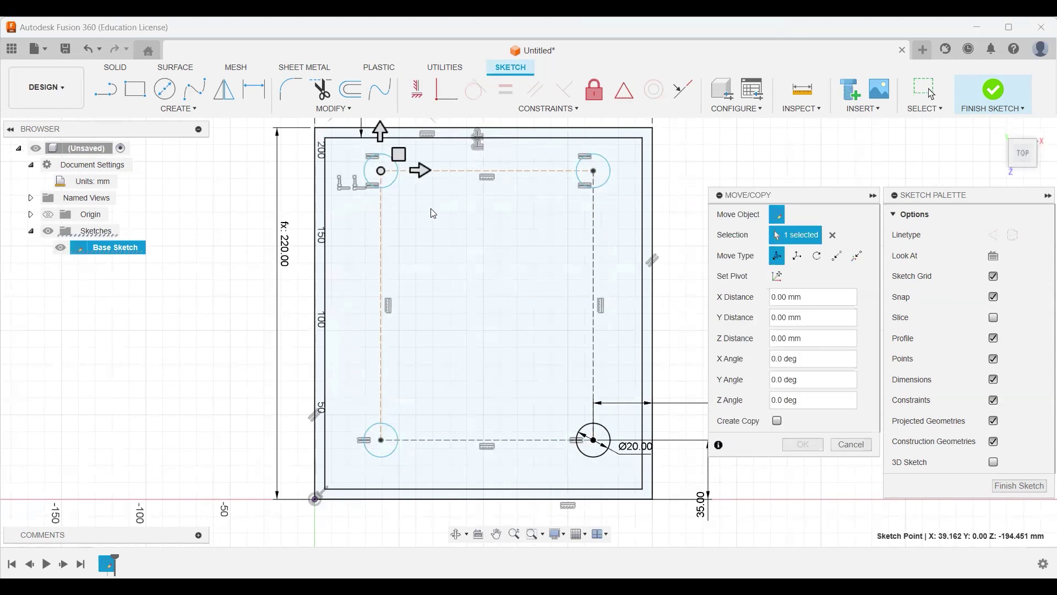
key(Escape)
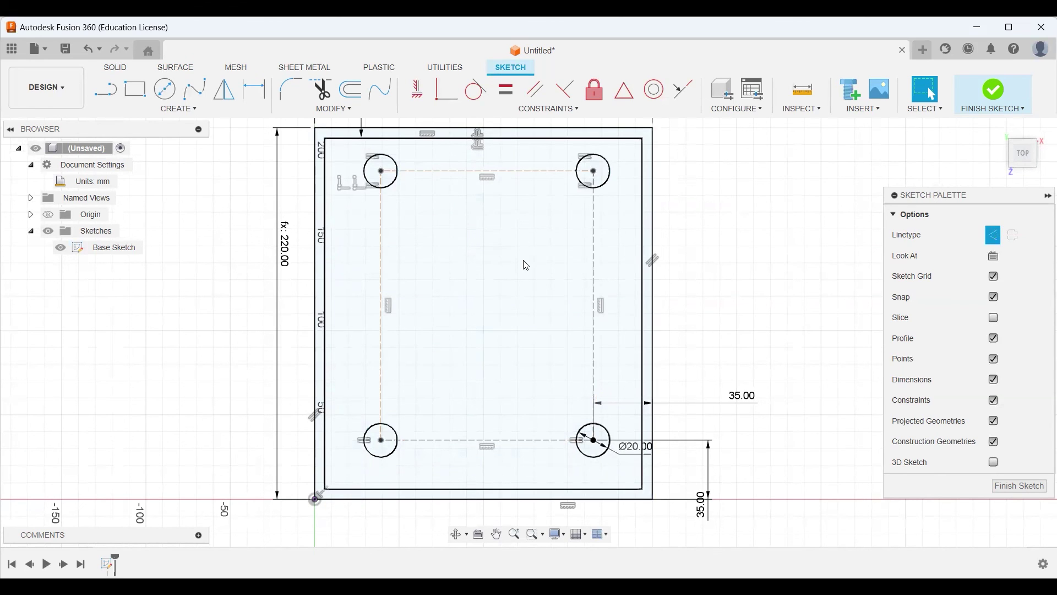
key(d)
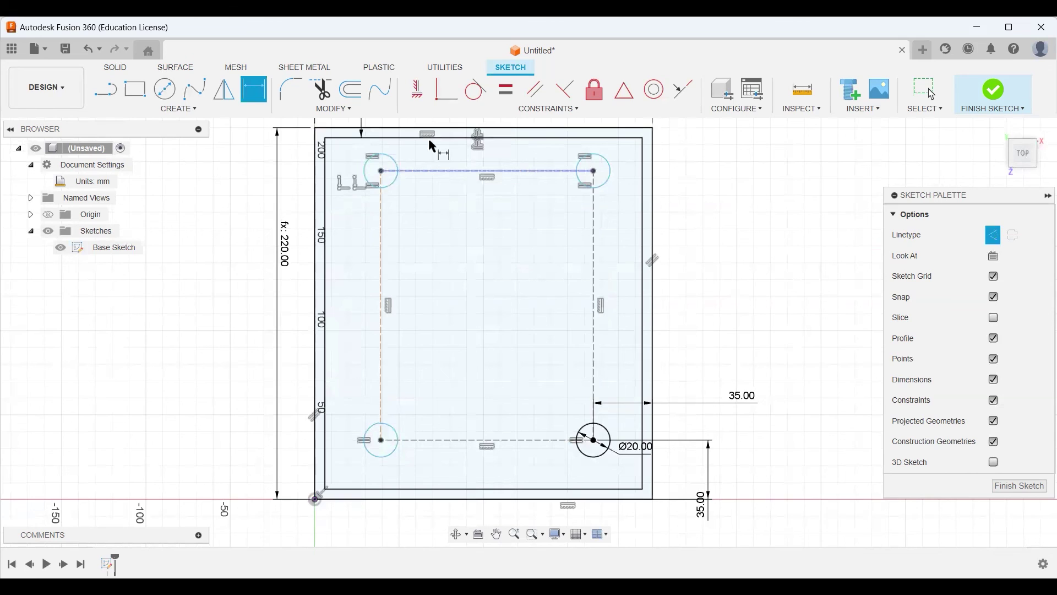
Dimension the construction rectangle's top and left sides each 35 mm from the outer edges
click(446, 171)
click(445, 124)
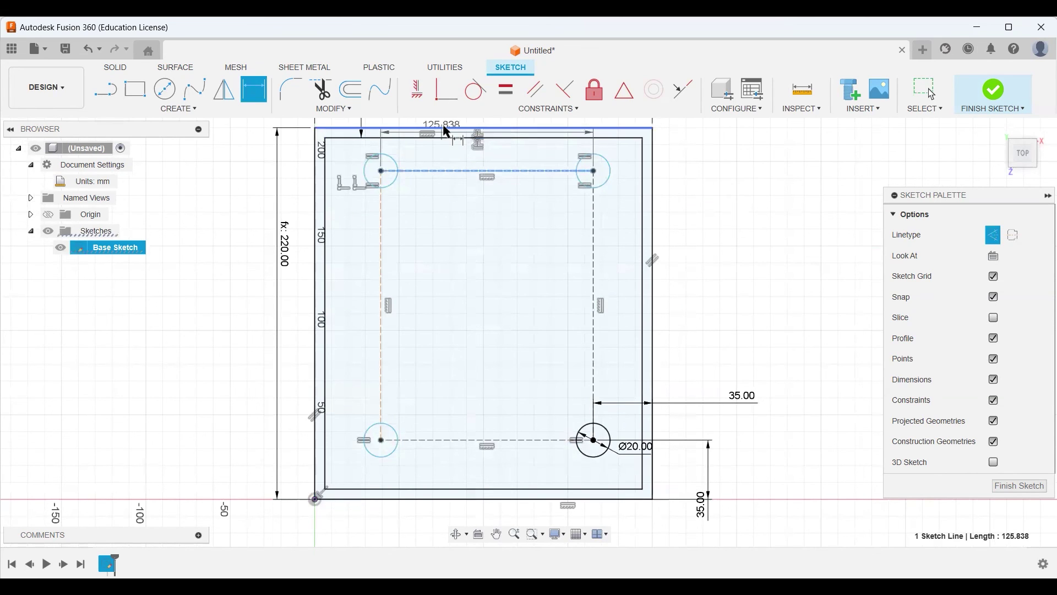
click(719, 152)
text(35)
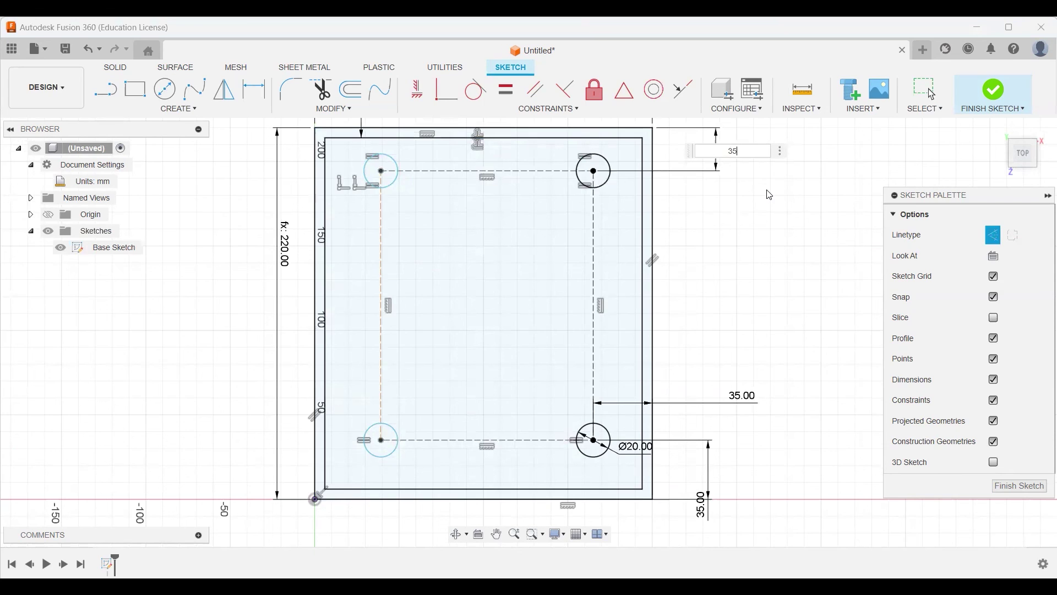
key(Return)
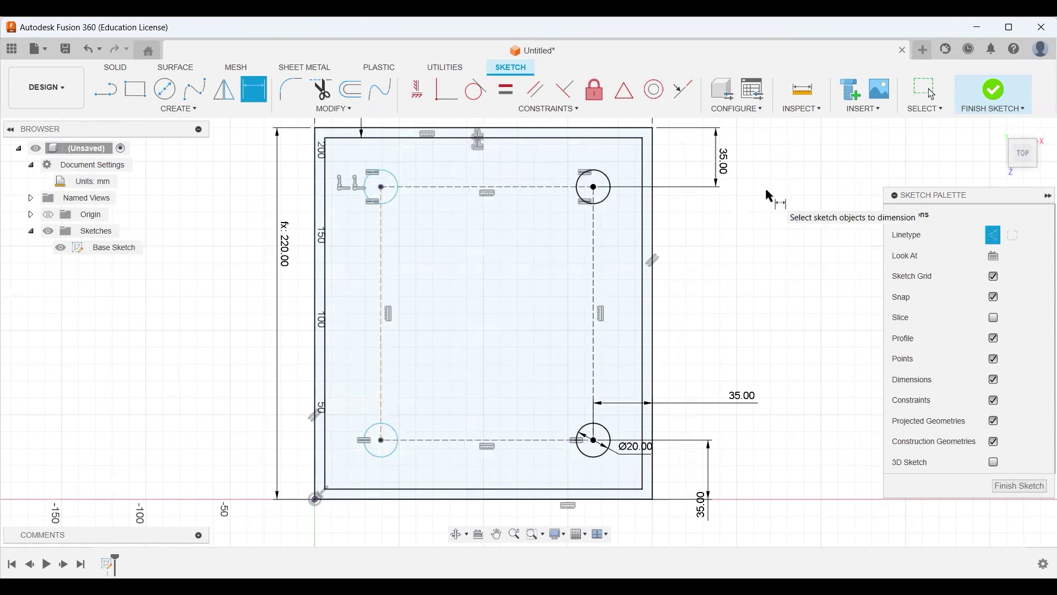
click(383, 394)
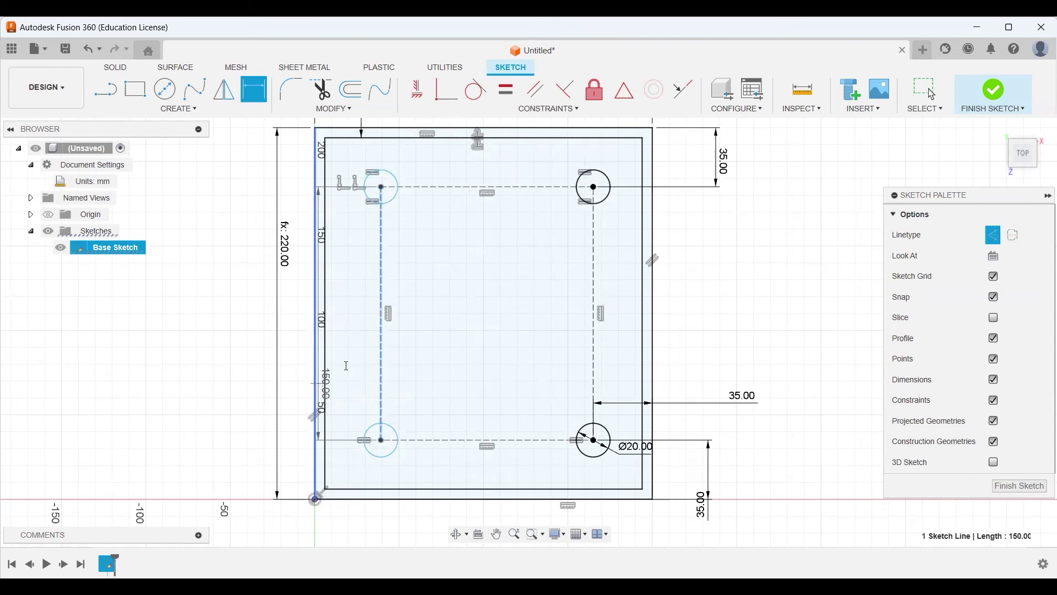
click(347, 366)
text(35)
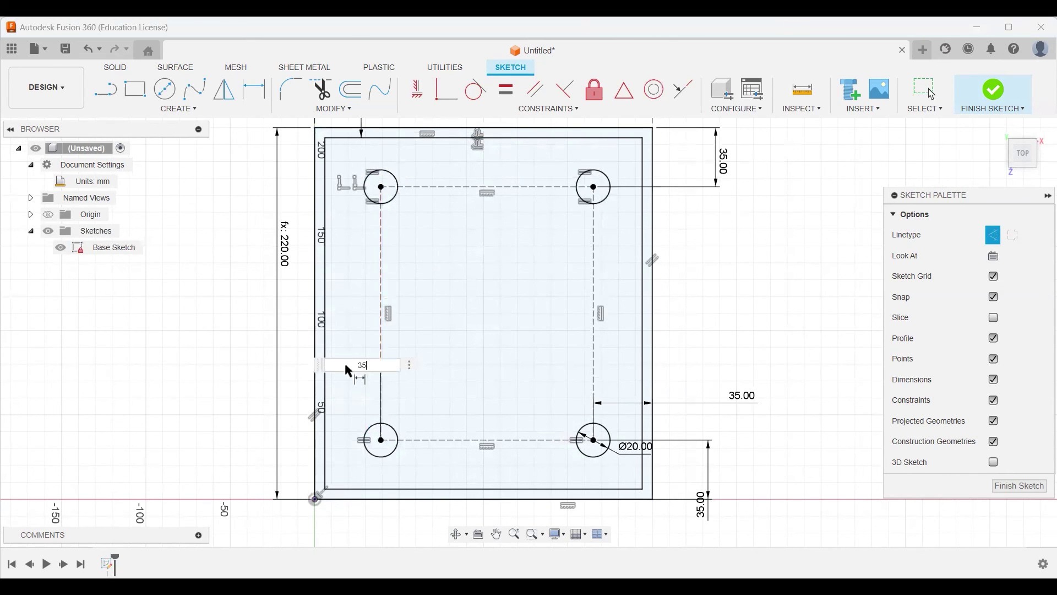
key(Return)
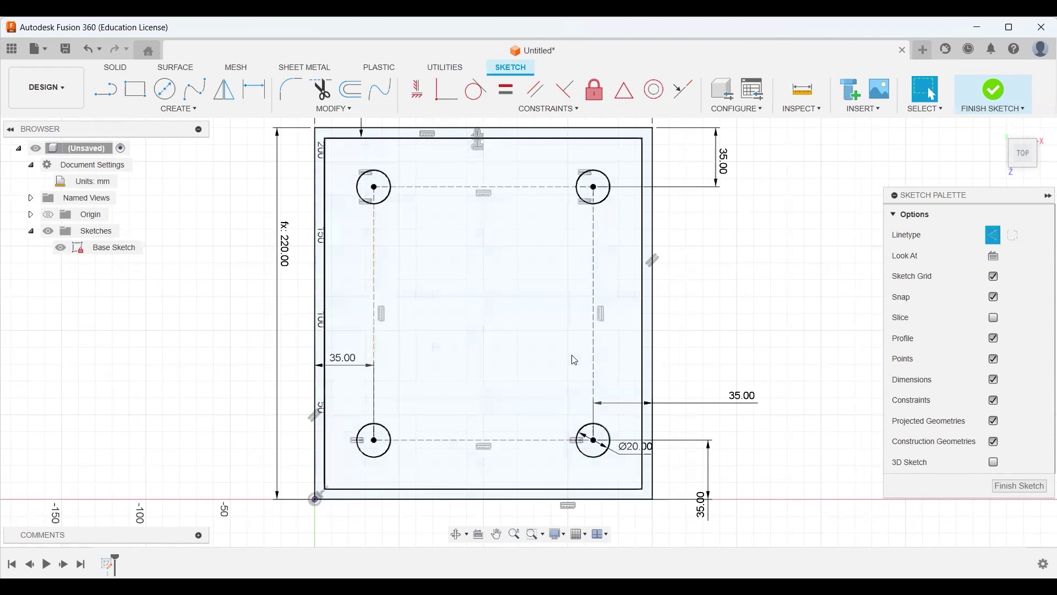
scroll(591, 412, down, 2)
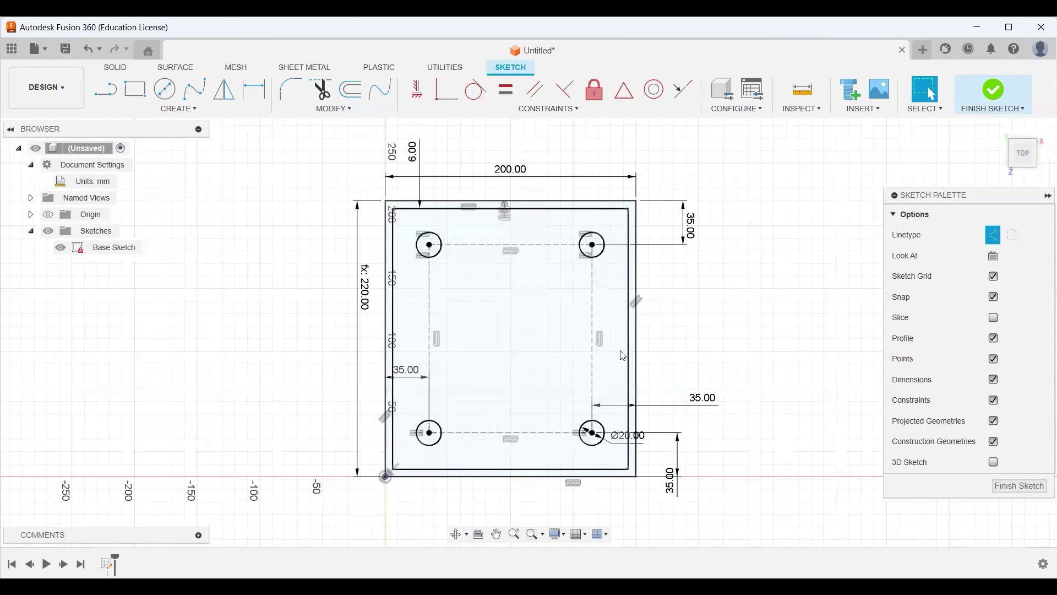